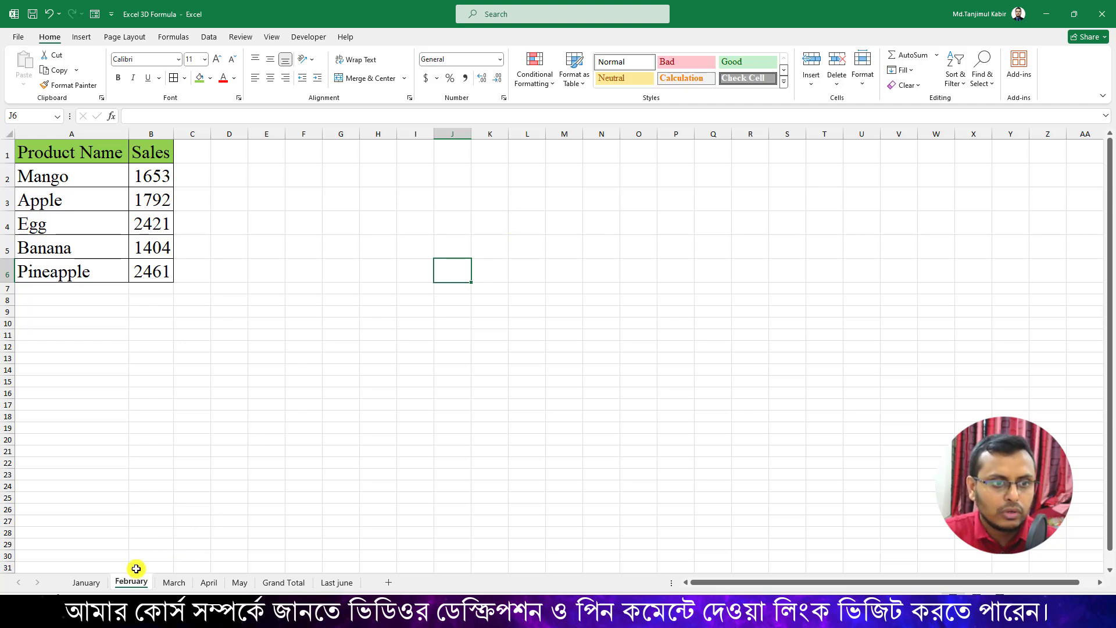
Review the product sales tables on the January to May, Last june and Grand Total sheets
{"action": "left_click", "coordinate": [87, 582]}
{"action": "left_click", "coordinate": [130, 583]}
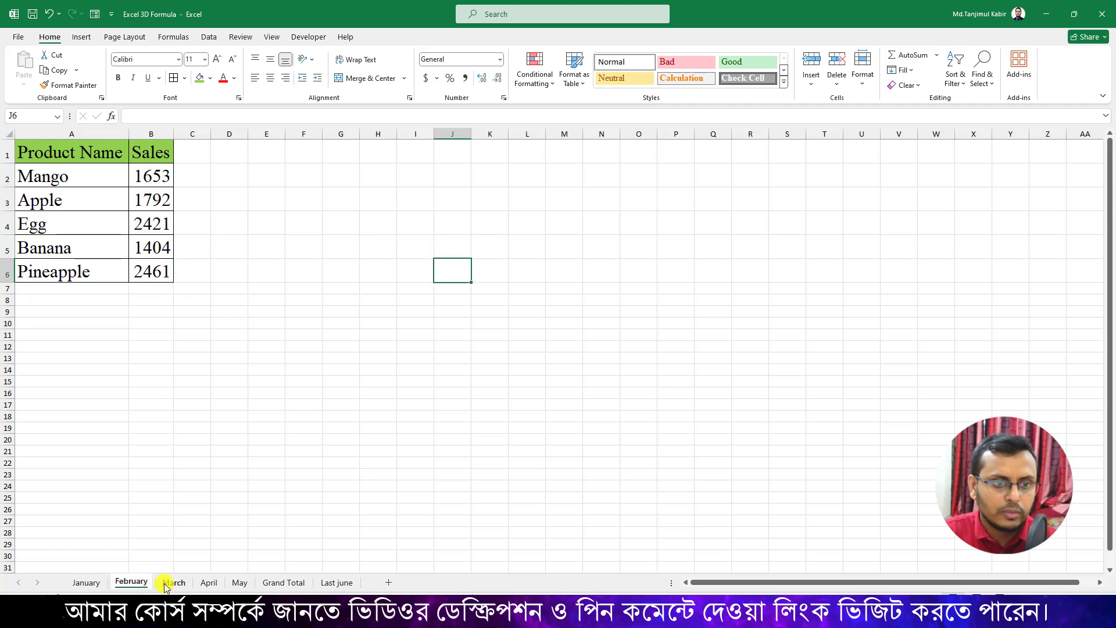
{"action": "left_click", "coordinate": [168, 583]}
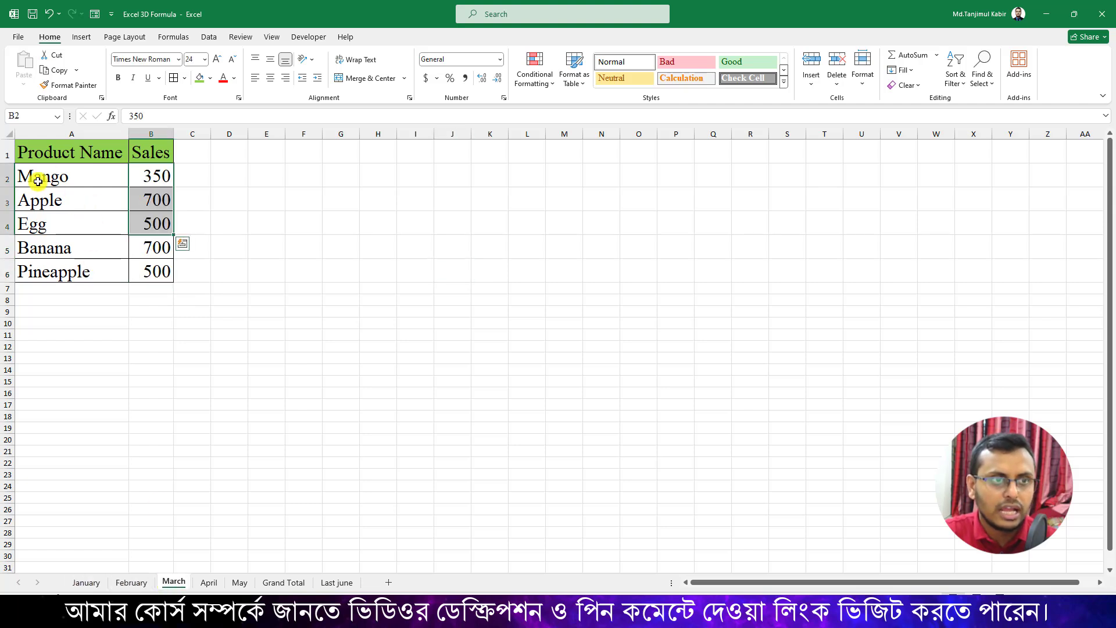
{"action": "left_click", "coordinate": [91, 584]}
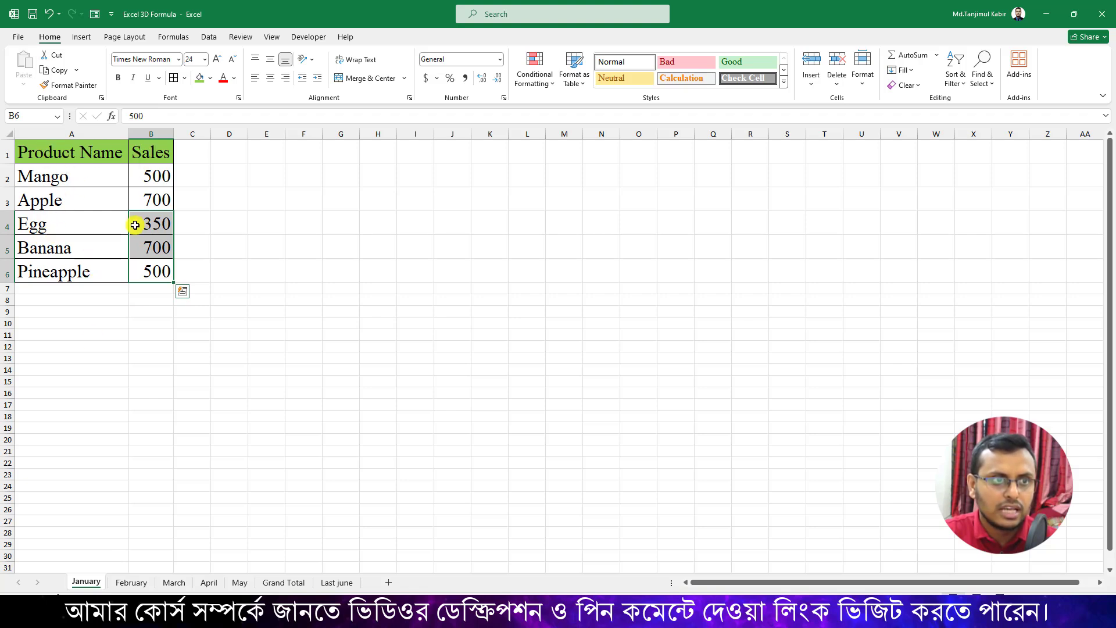
{"action": "left_click", "coordinate": [132, 582]}
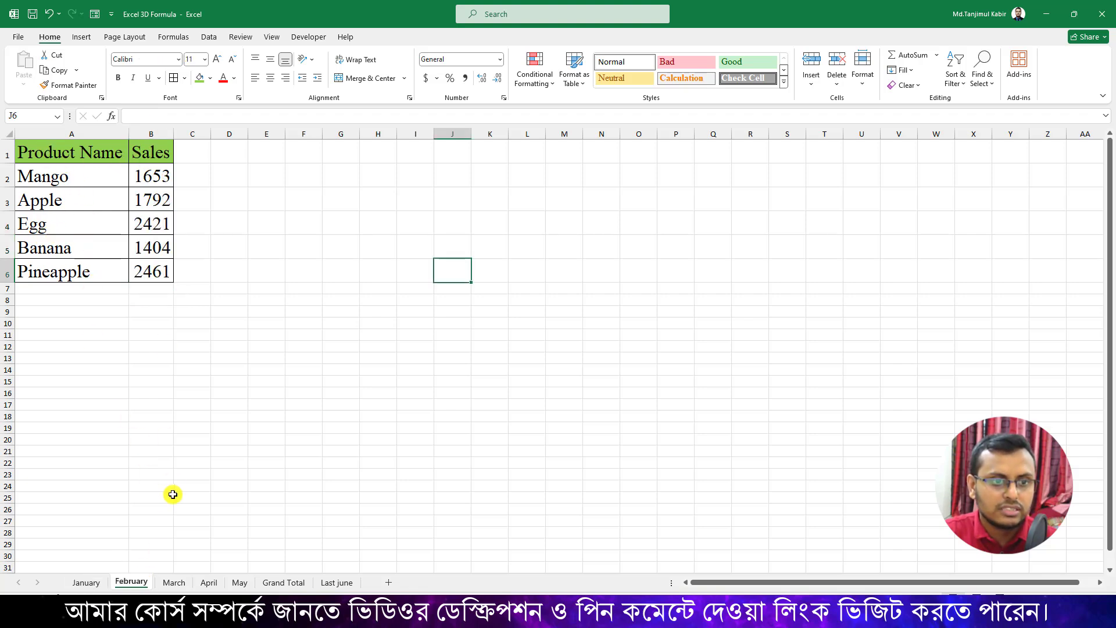
{"action": "left_click", "coordinate": [172, 582]}
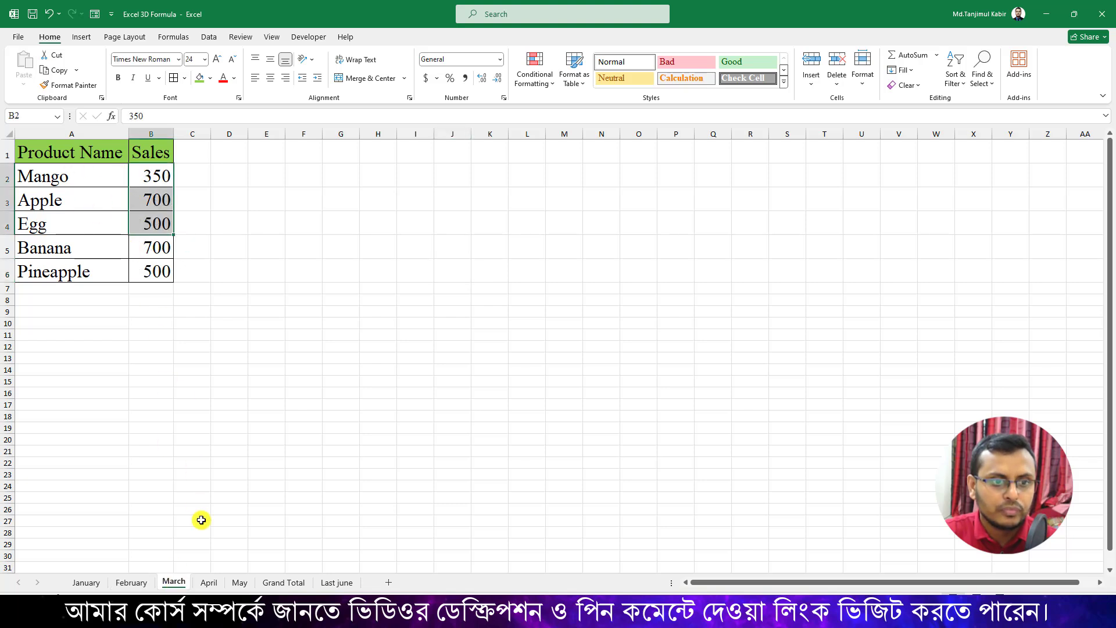
{"action": "left_click", "coordinate": [209, 582]}
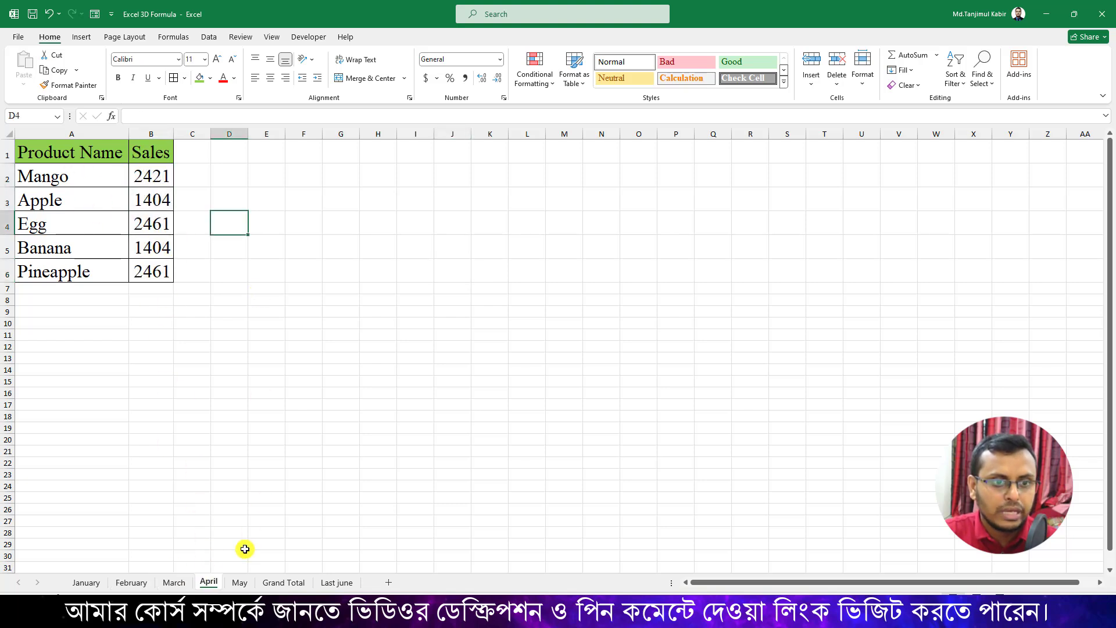
{"action": "left_click", "coordinate": [240, 582]}
{"action": "left_click", "coordinate": [344, 583]}
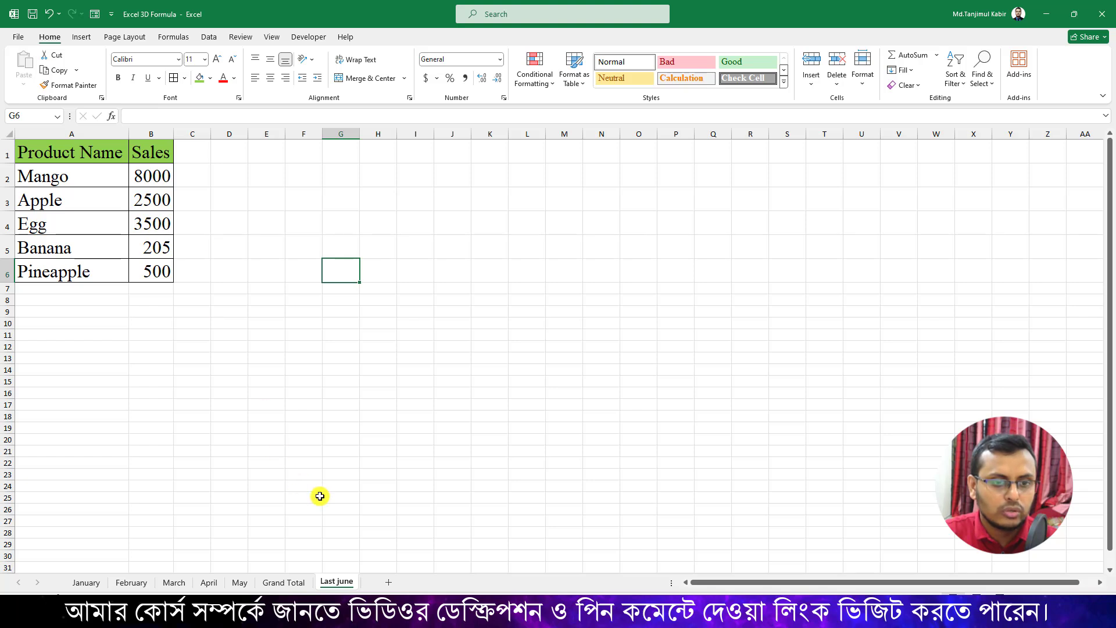
{"action": "left_click", "coordinate": [282, 582]}
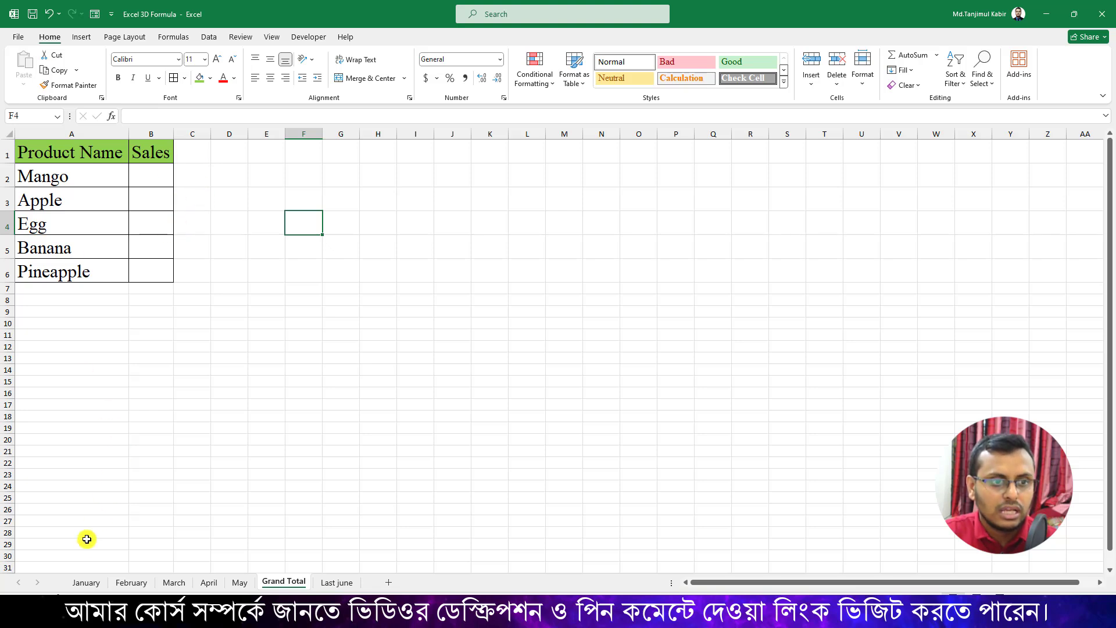
{"action": "left_click", "coordinate": [87, 582]}
{"action": "left_click", "coordinate": [126, 584]}
{"action": "left_click", "coordinate": [283, 582]}
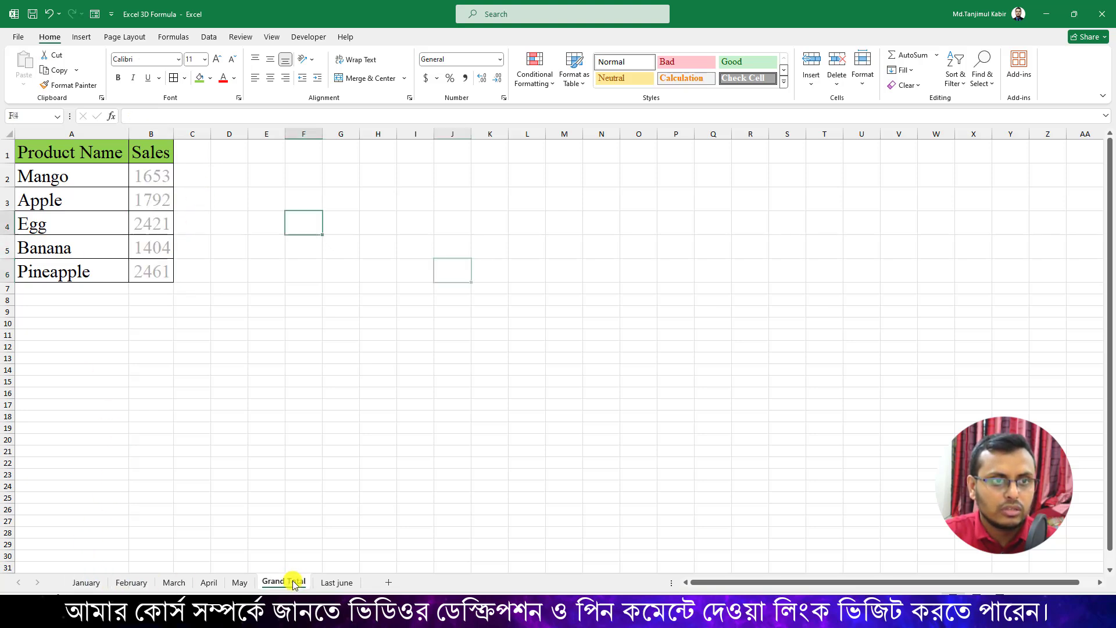
{"action": "left_click", "coordinate": [153, 181]}
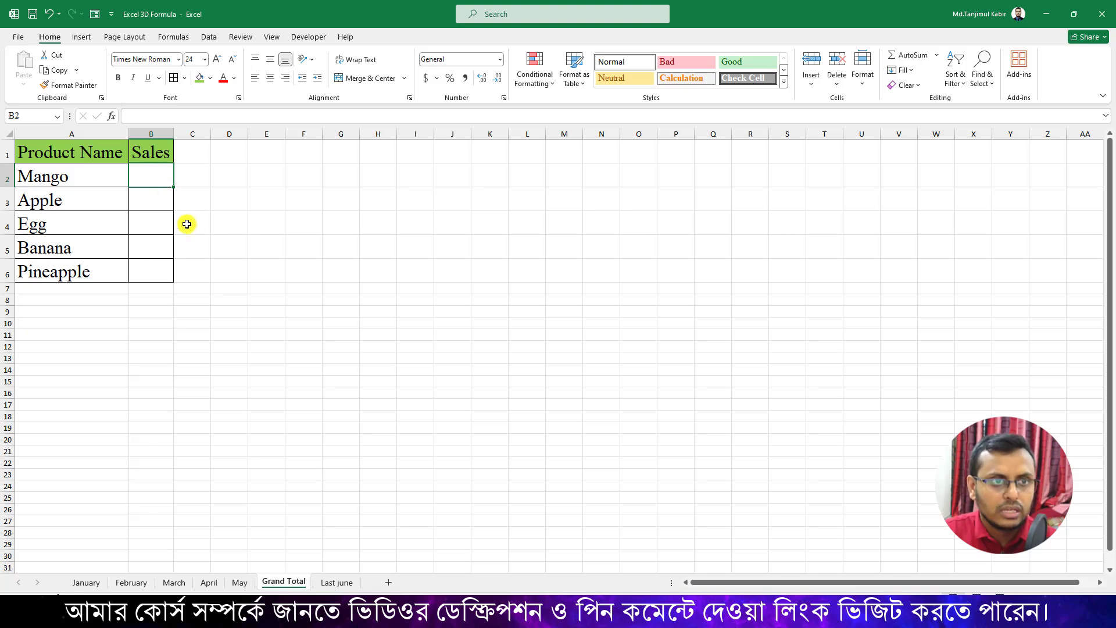
{"action": "type", "text": "="}
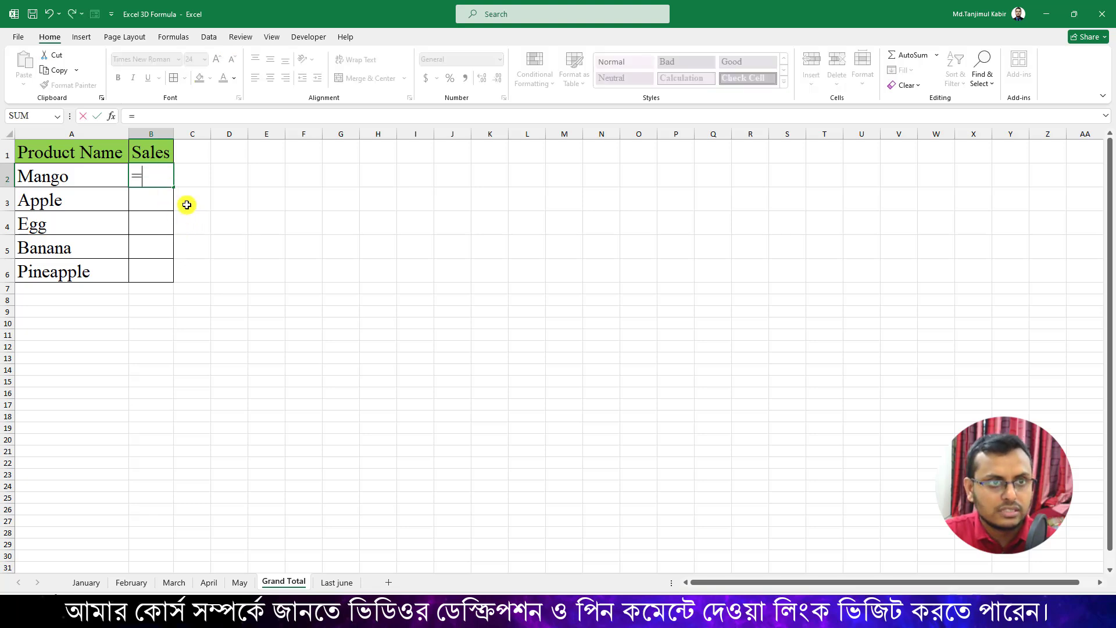
{"action": "left_click", "coordinate": [87, 582]}
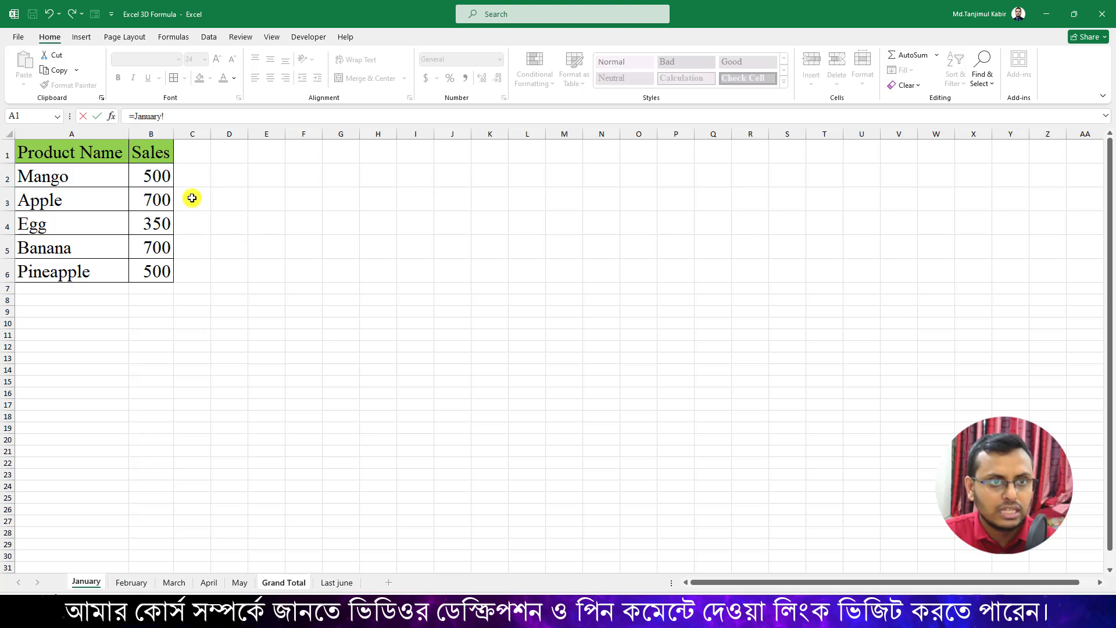
{"action": "left_click", "coordinate": [157, 177]}
{"action": "type", "text": "+"}
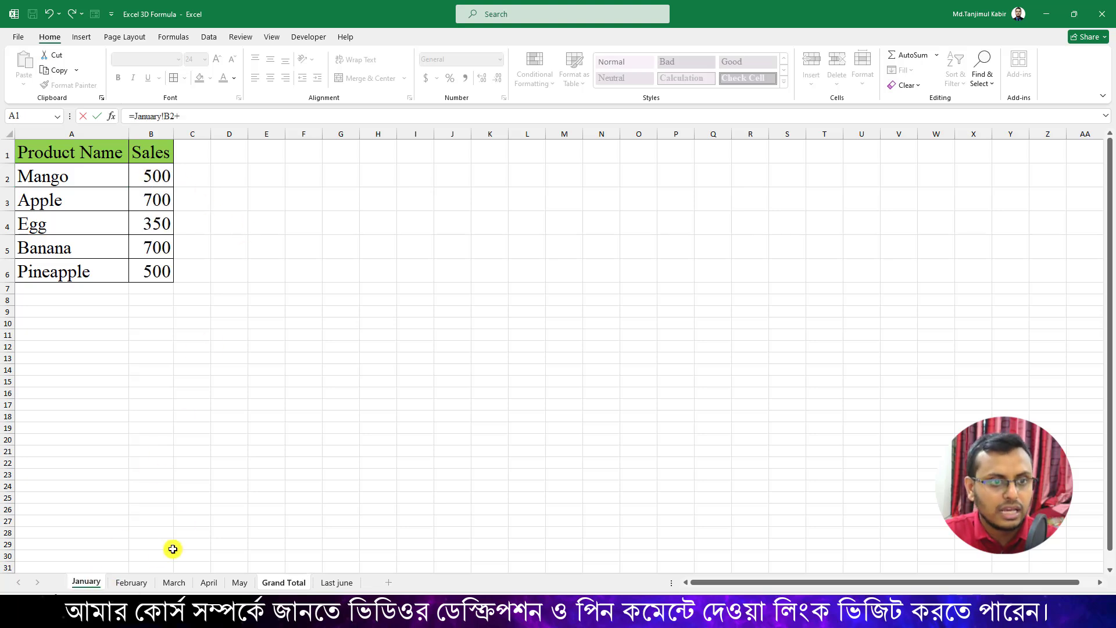
{"action": "left_click", "coordinate": [130, 582]}
{"action": "left_click", "coordinate": [163, 180]}
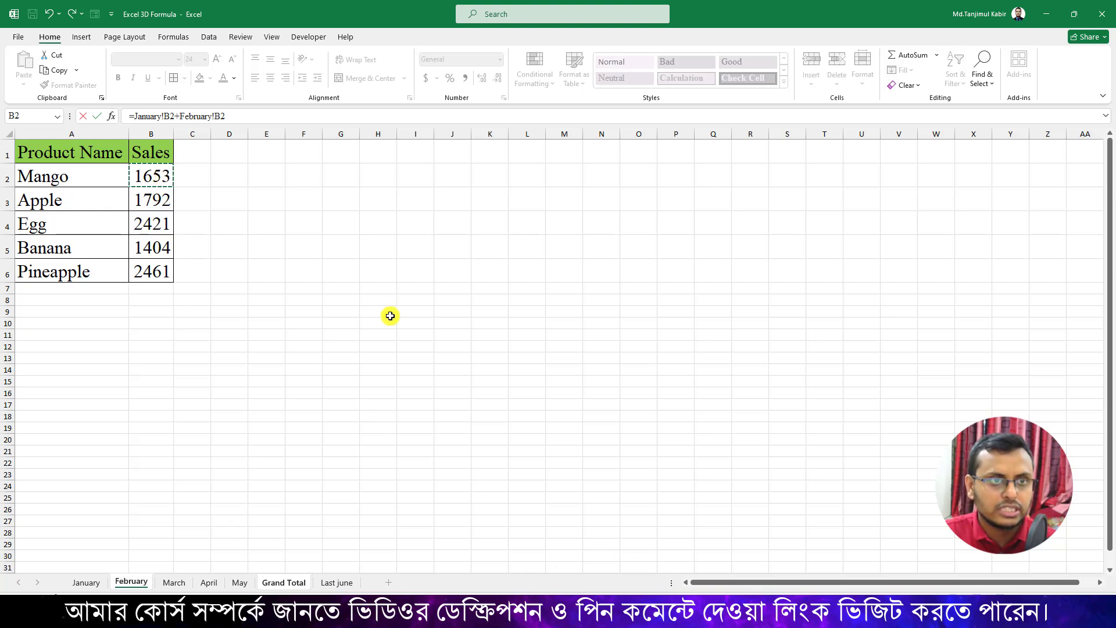
{"action": "left_click_drag", "start_coordinate": [249, 116], "coordinate": [110, 113]}
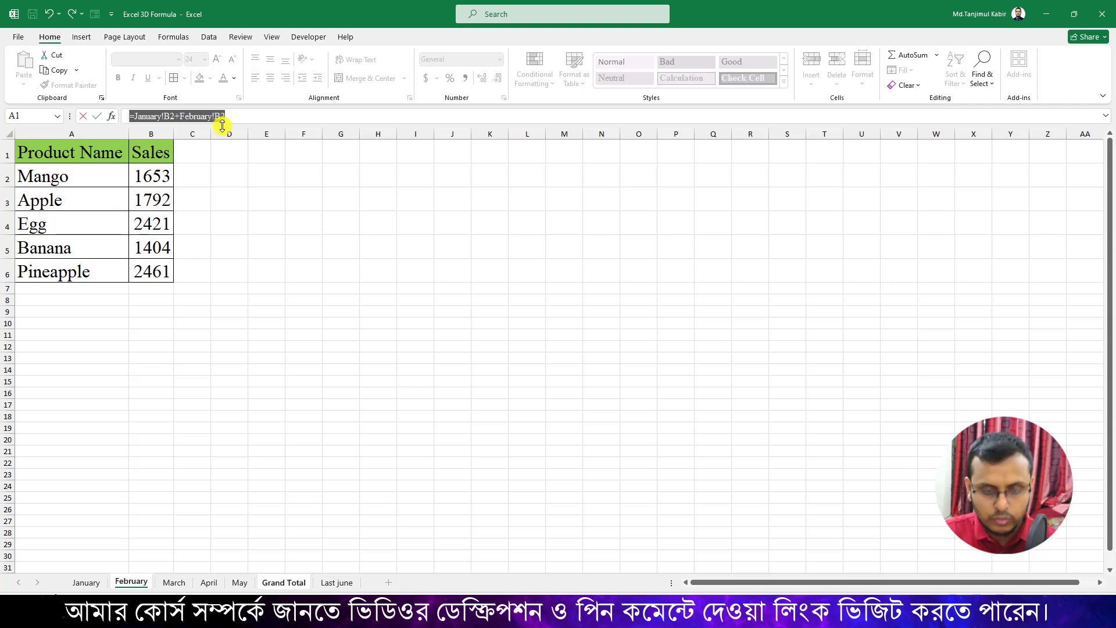
{"action": "key", "text": "Escape"}
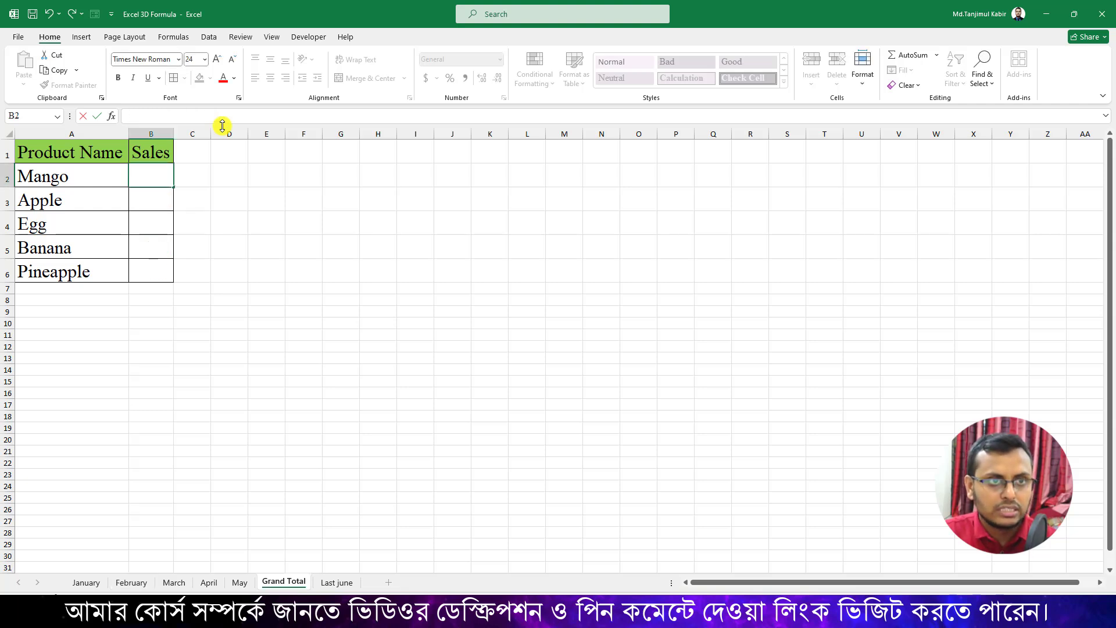
{"action": "left_click", "coordinate": [248, 207]}
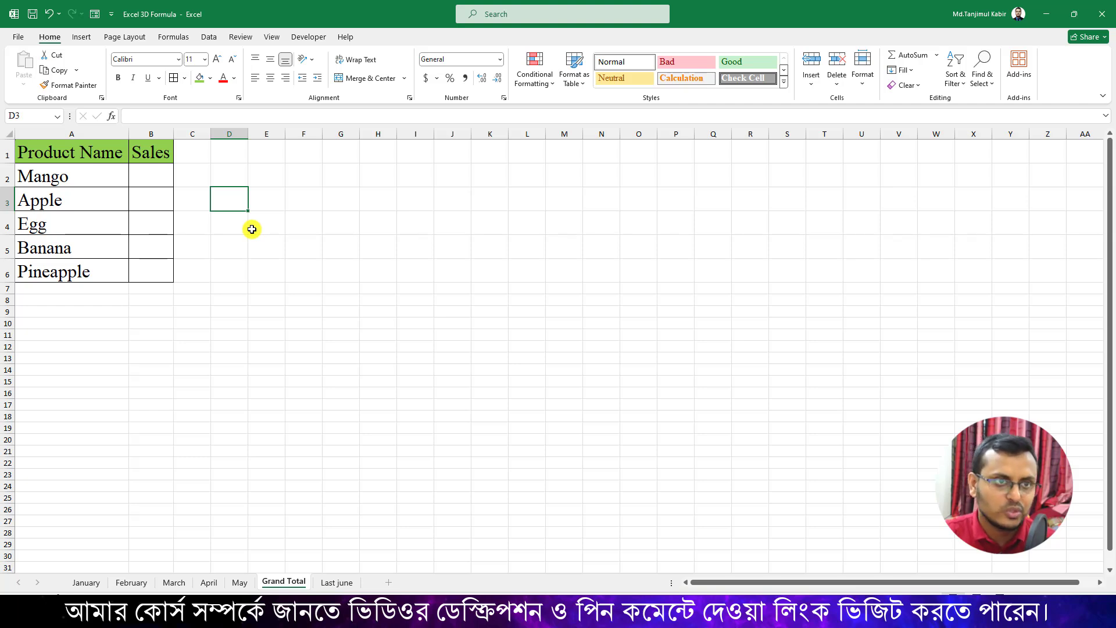
{"action": "left_click", "coordinate": [303, 250]}
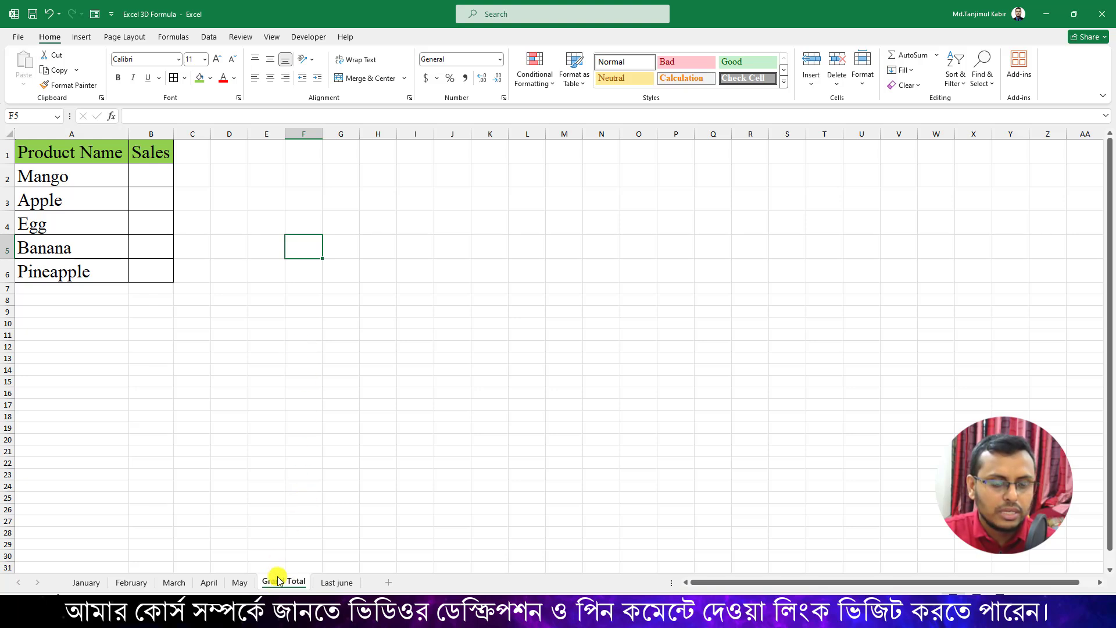
Compare the product names and their row order on the January, February, March and Grand Total sheets
{"action": "left_click", "coordinate": [129, 582]}
{"action": "left_click", "coordinate": [287, 580]}
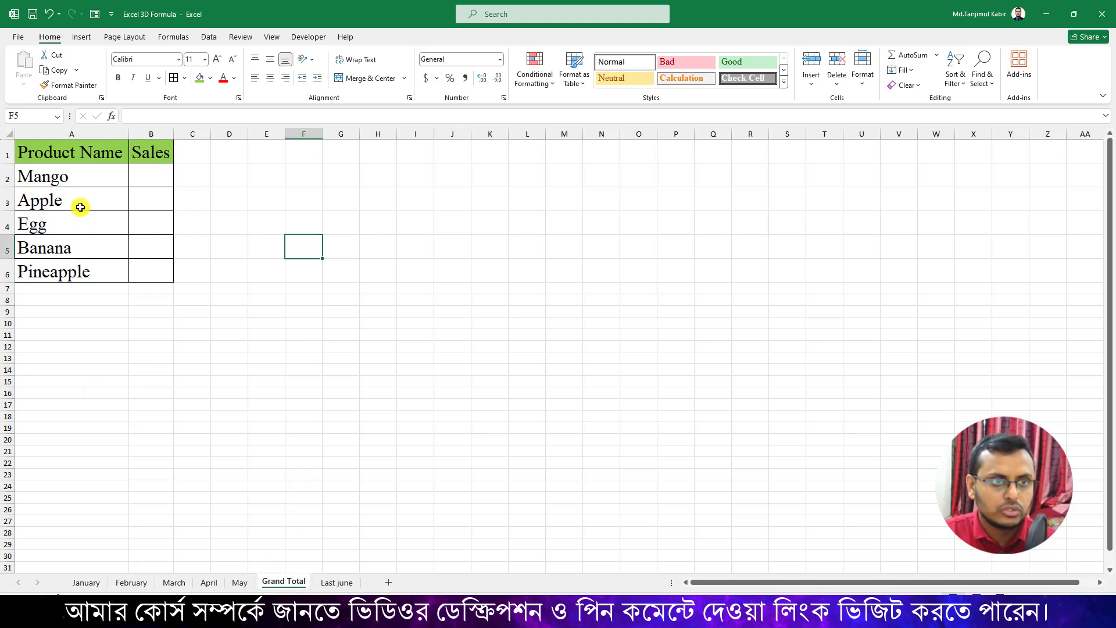
{"action": "left_click", "coordinate": [87, 581]}
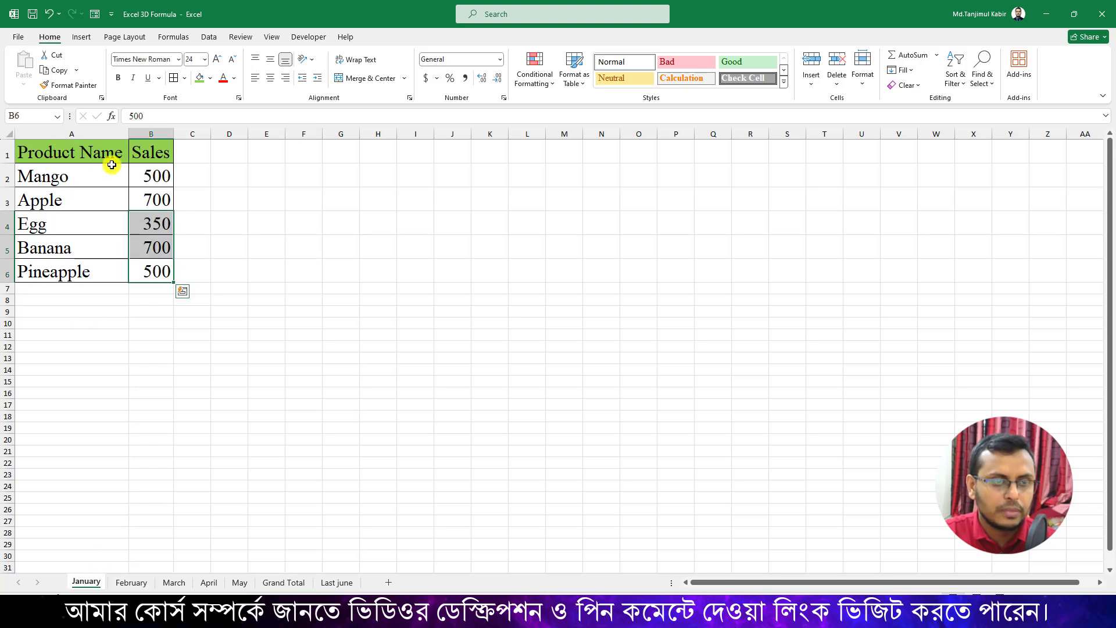
{"action": "left_click", "coordinate": [49, 176]}
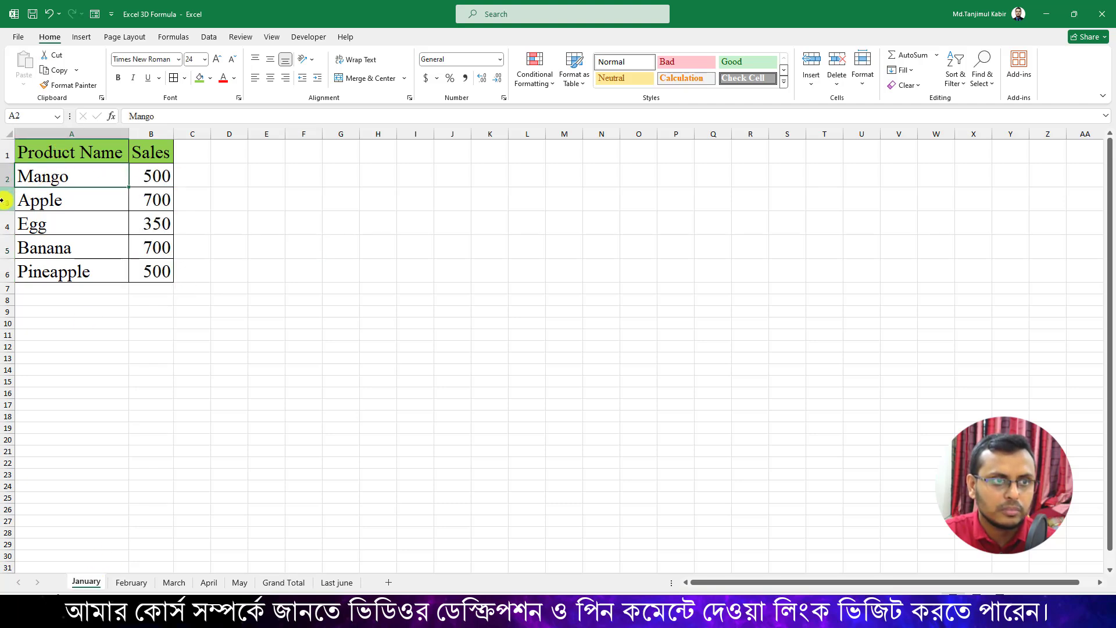
{"action": "left_click", "coordinate": [131, 581]}
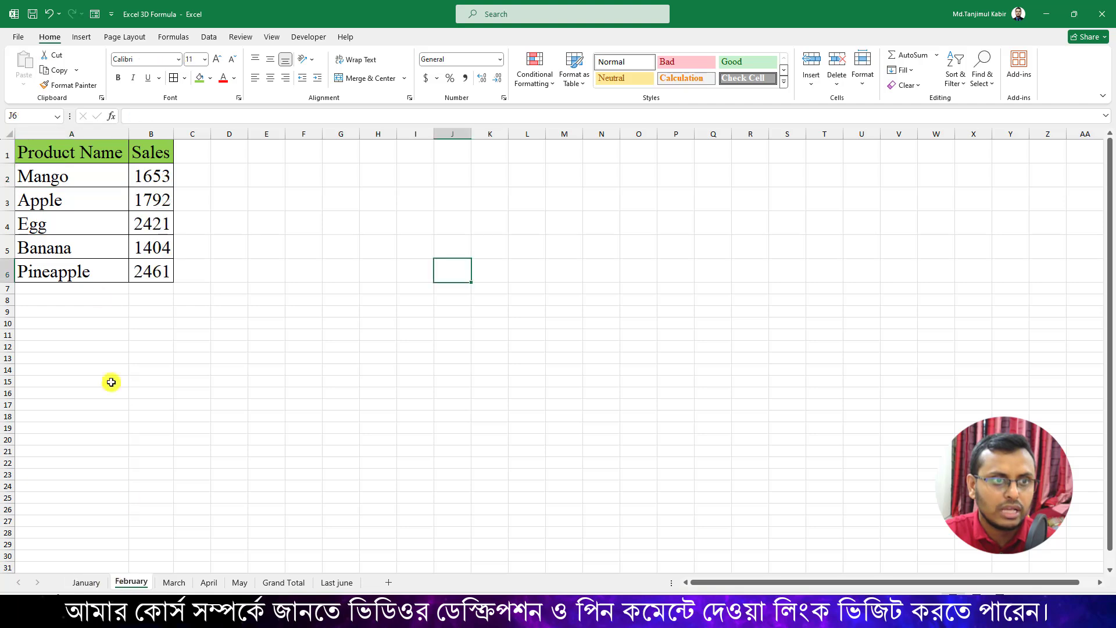
{"action": "left_click", "coordinate": [173, 582]}
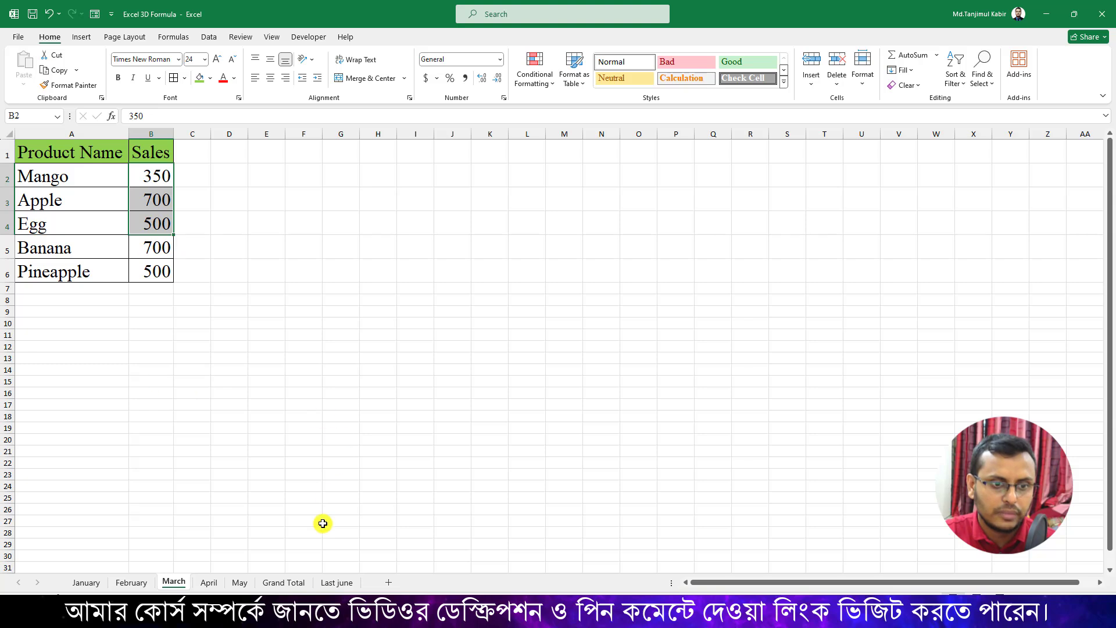
Total Mango's sales in cell B2 of the Grand Total sheet with the 3D formula =SUM('January:May'!B2)
{"action": "left_click", "coordinate": [283, 582]}
{"action": "left_click", "coordinate": [154, 176]}
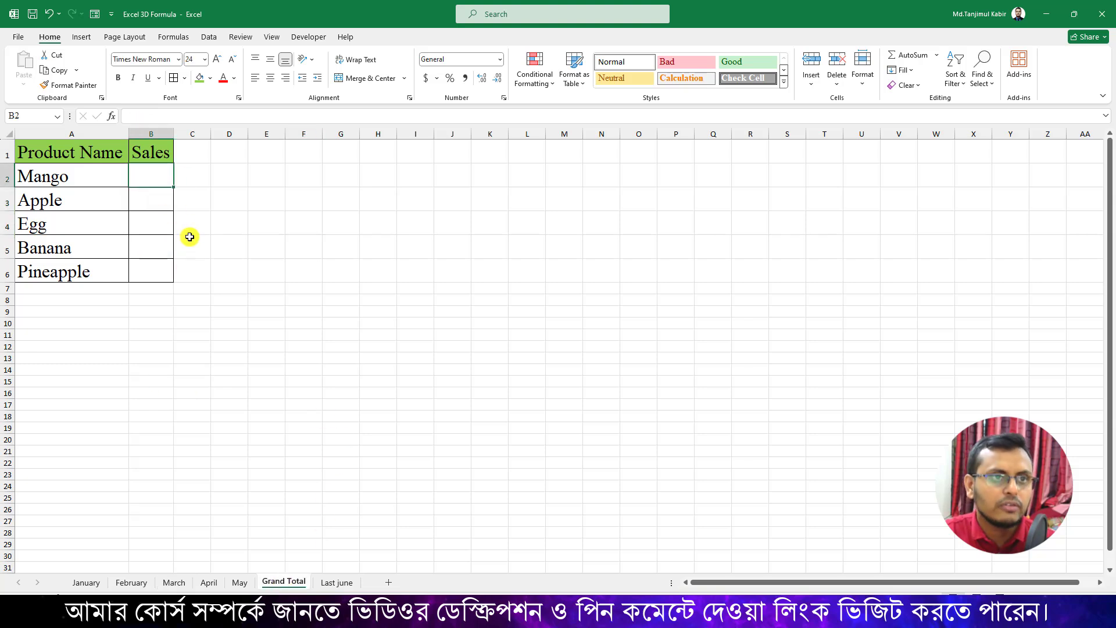
{"action": "type", "text": "="}
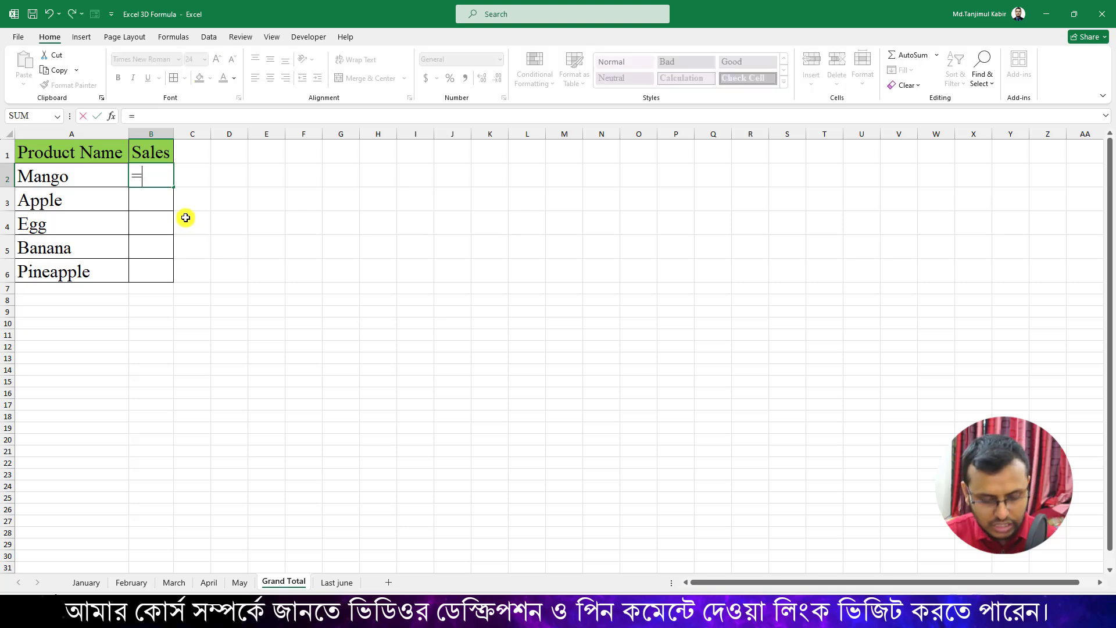
{"action": "type", "text": "sum"}
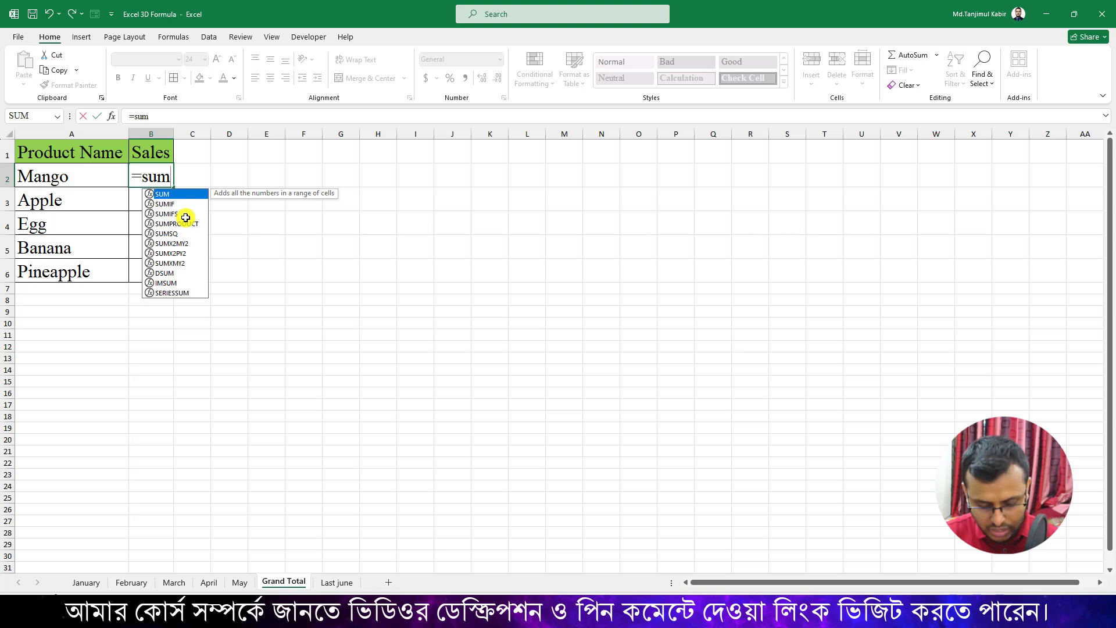
{"action": "type", "text": "("}
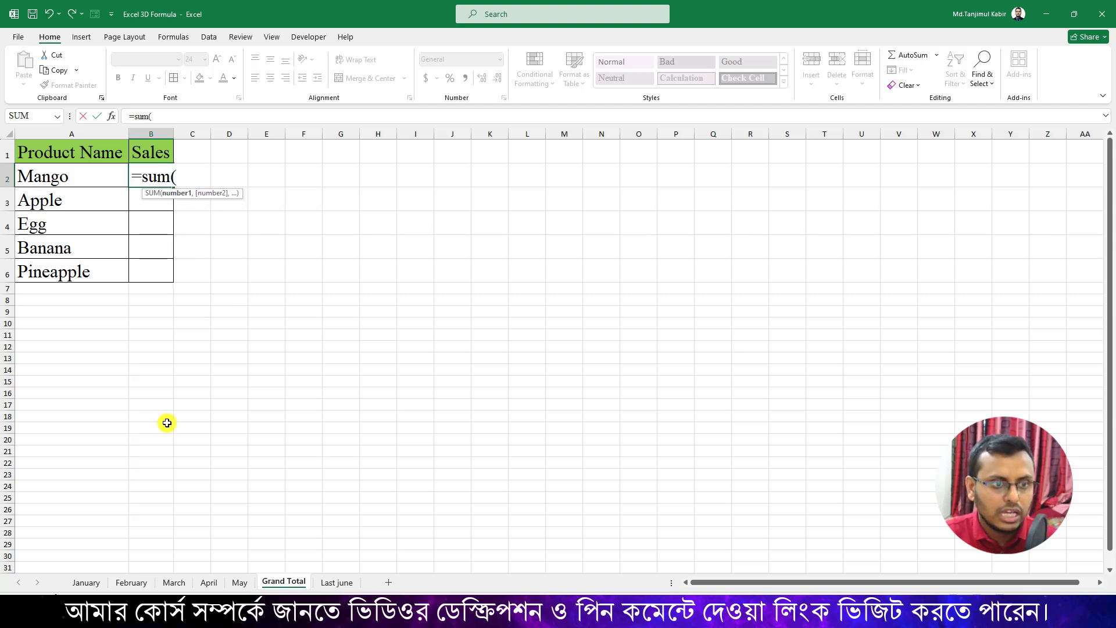
{"action": "left_click", "coordinate": [86, 582]}
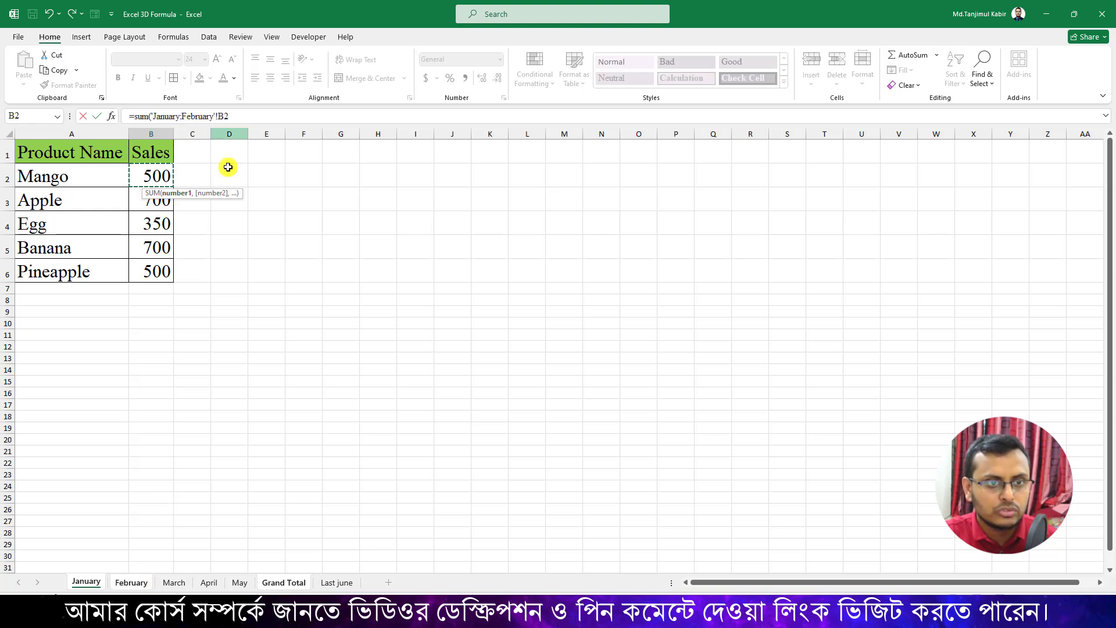
{"action": "left_click", "coordinate": [173, 583], "text": "shift"}
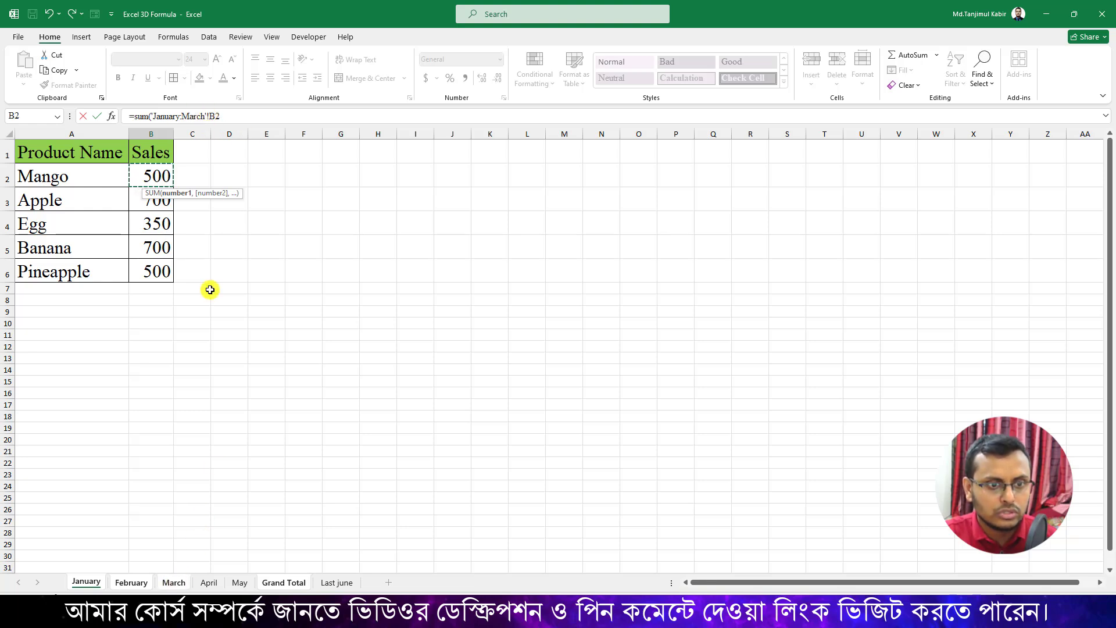
{"action": "left_click", "coordinate": [238, 586], "text": "shift"}
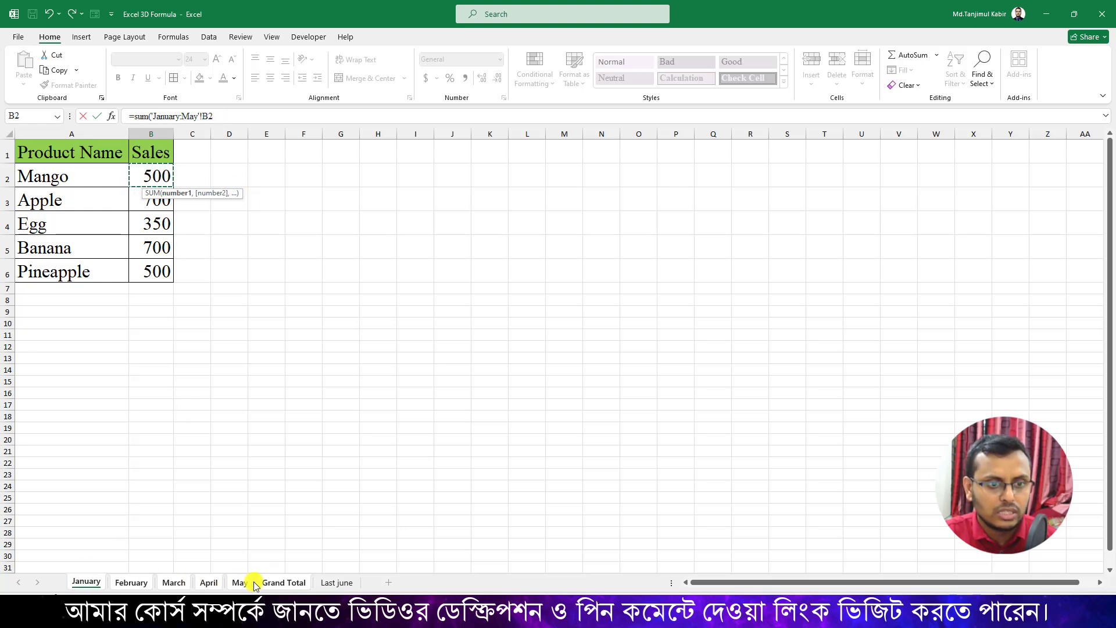
{"action": "left_click", "coordinate": [230, 116]}
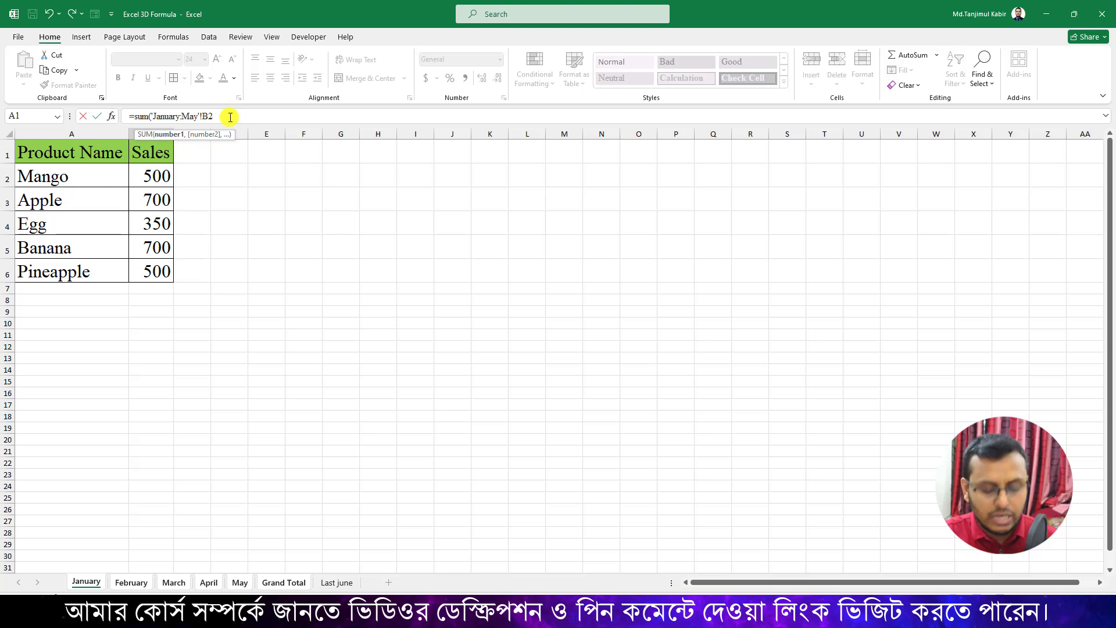
{"action": "key", "text": "Return"}
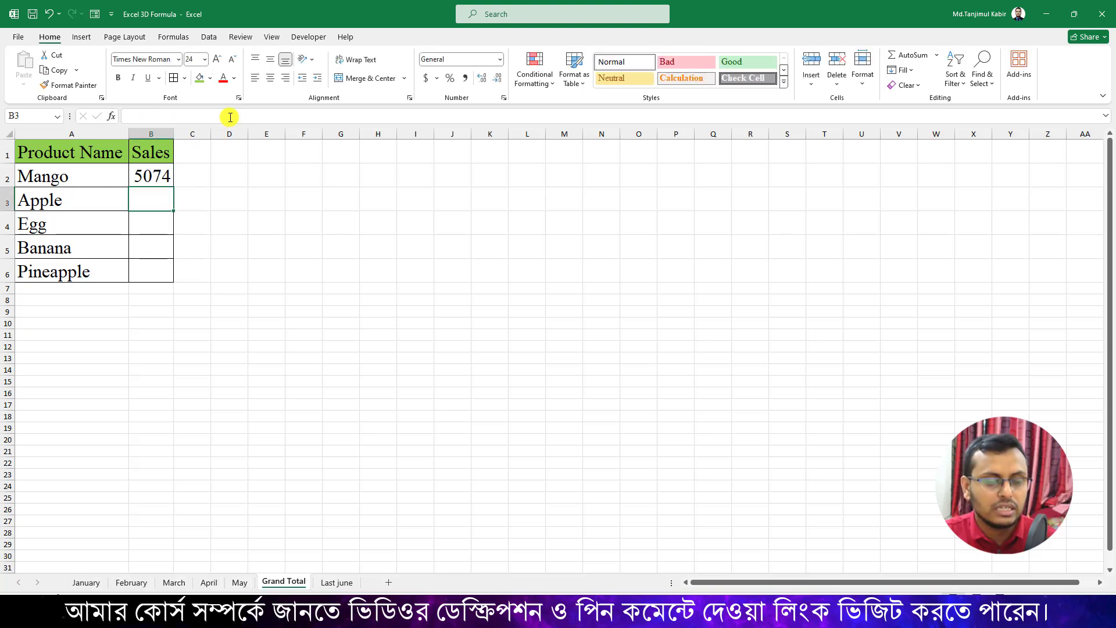
{"action": "left_click", "coordinate": [161, 184]}
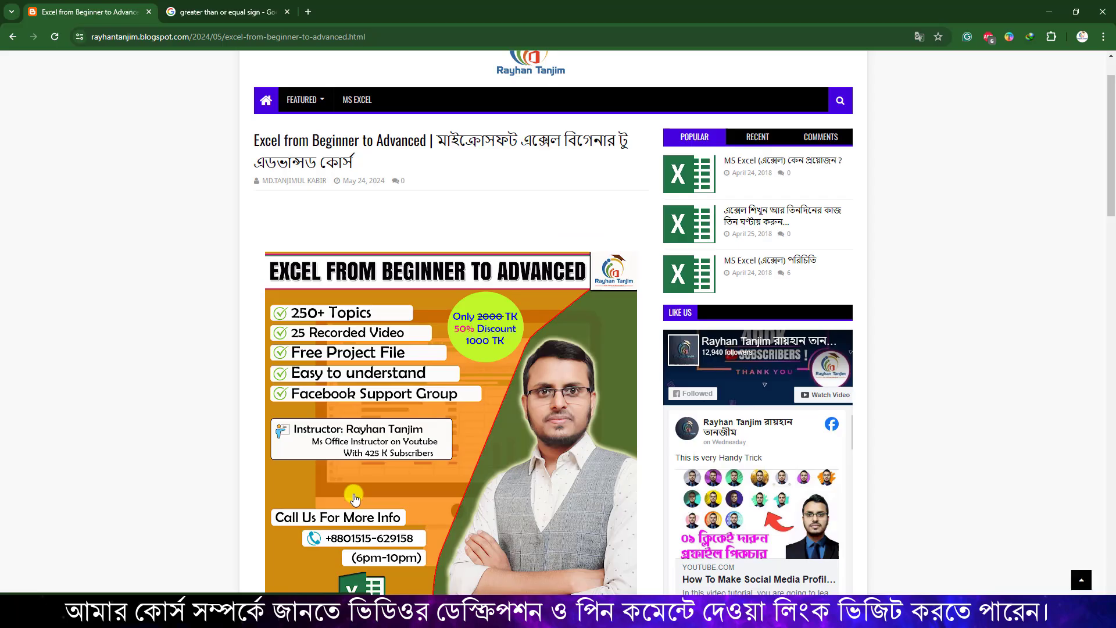
Look through the Excel from Beginner to Advanced course page in the web browser
{"action": "scroll", "coordinate": [267, 486], "scroll_direction": "down", "scroll_amount": 3}
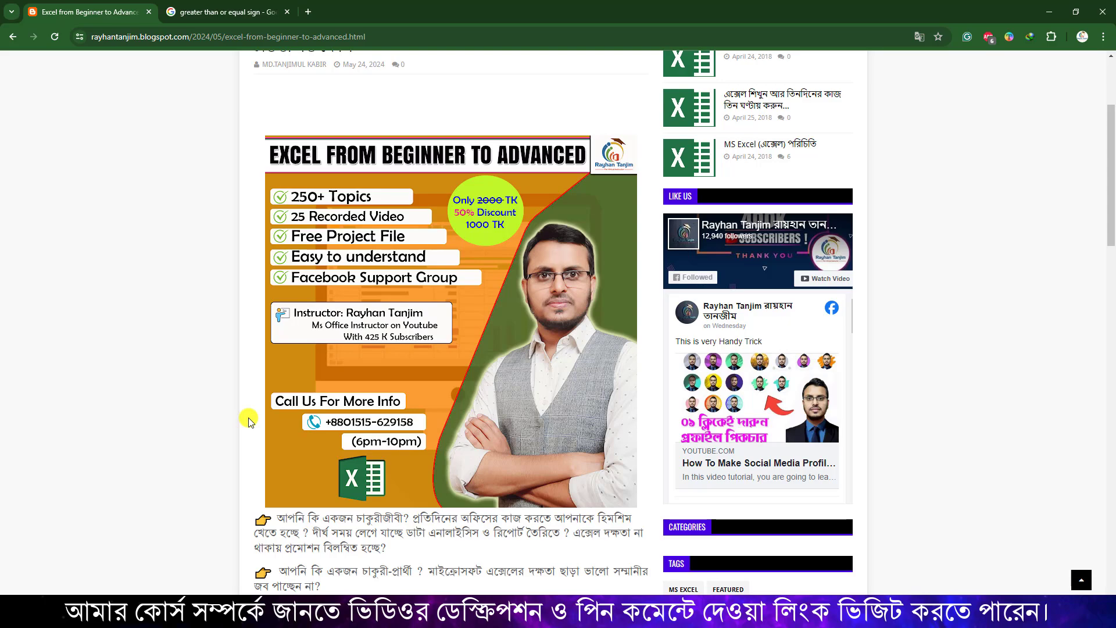
{"action": "scroll", "coordinate": [252, 421], "scroll_direction": "down", "scroll_amount": 8}
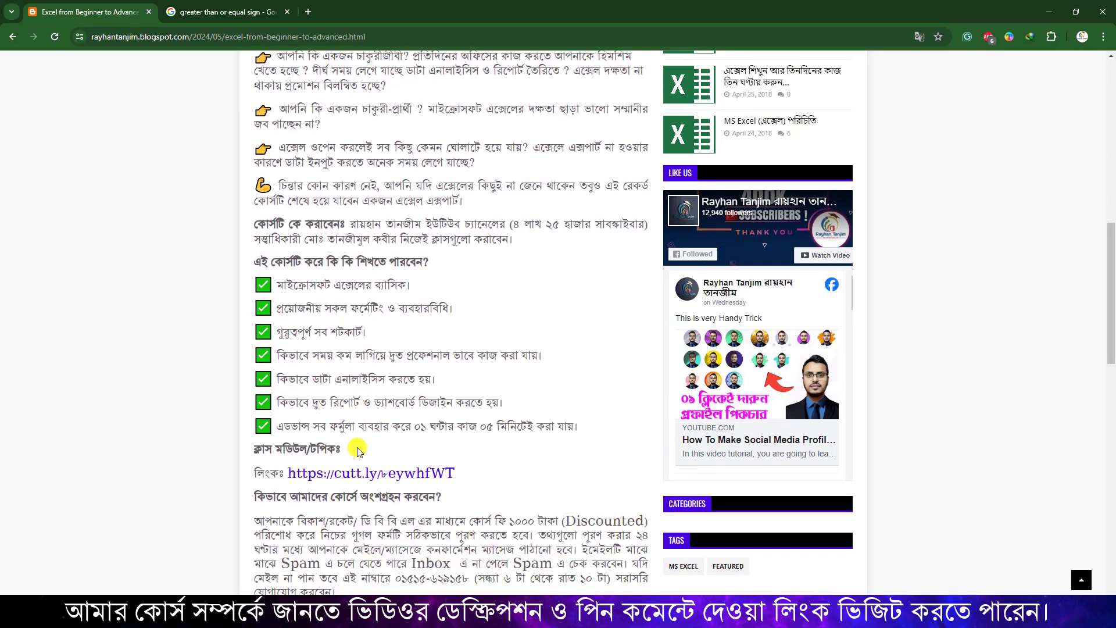
Read the course topics, class module link and enrolment details further down the course page
{"action": "scroll", "coordinate": [499, 455], "scroll_direction": "down", "scroll_amount": 1}
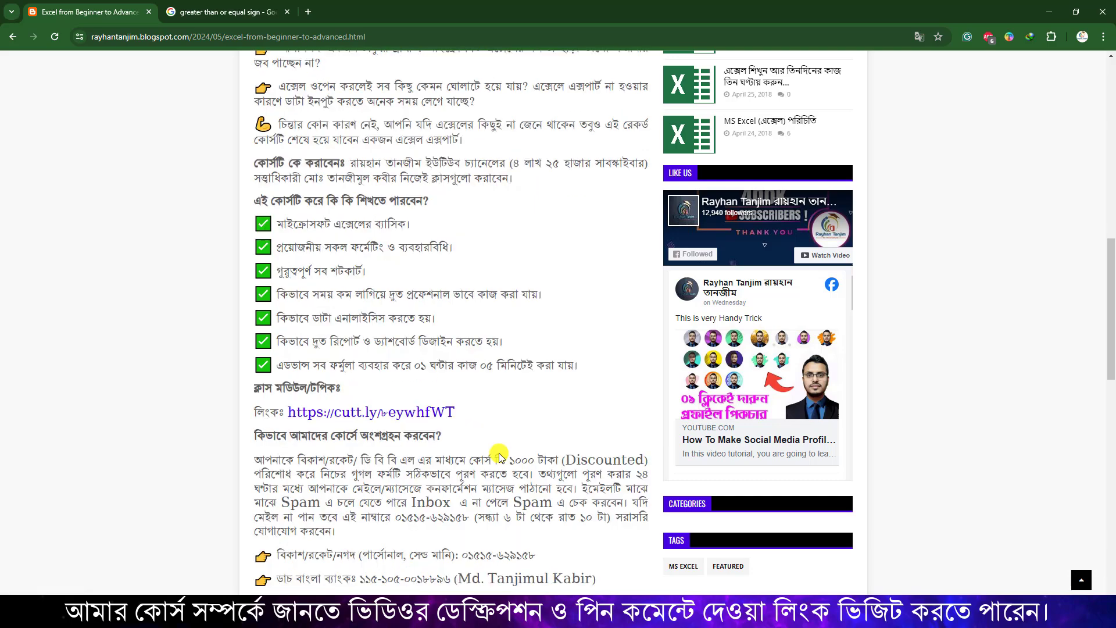
{"action": "scroll", "coordinate": [559, 462], "scroll_direction": "down", "scroll_amount": 2}
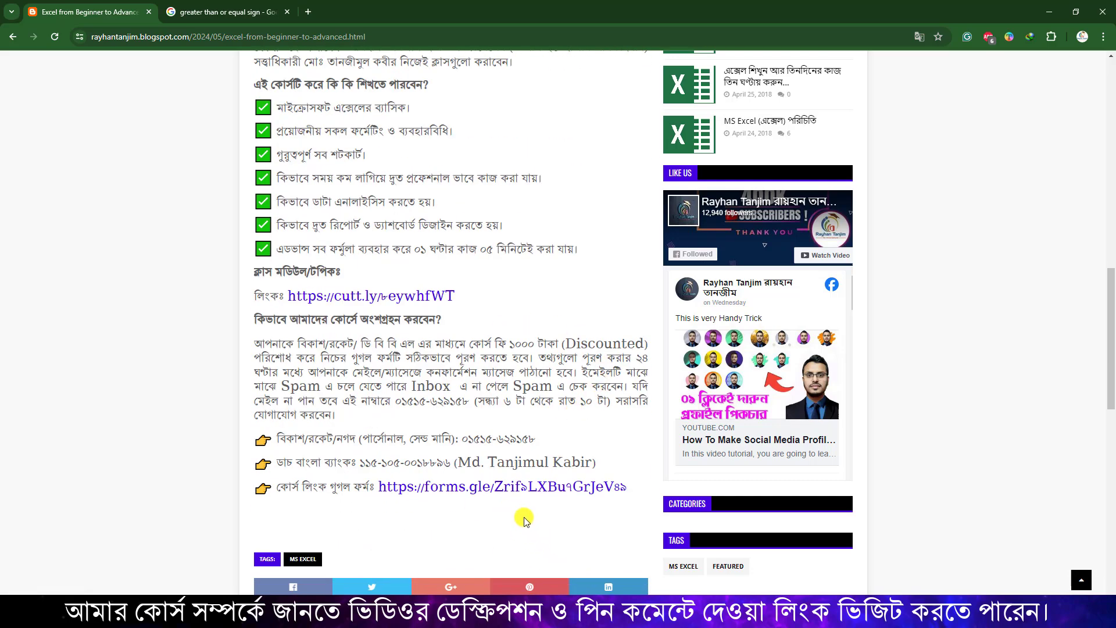
{"action": "scroll", "coordinate": [524, 519], "scroll_direction": "up", "scroll_amount": 10}
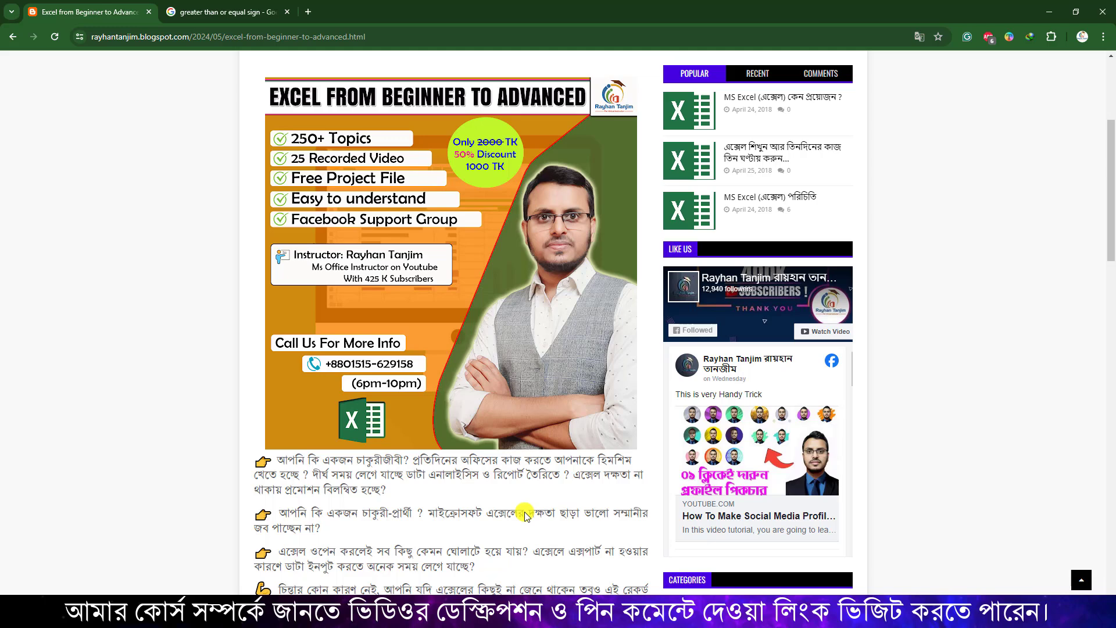
Switch back to Excel and fill the 3D SUM formula from B2 down to B6 on the Grand Total sheet
{"action": "mouse_move", "coordinate": [610, 617]}
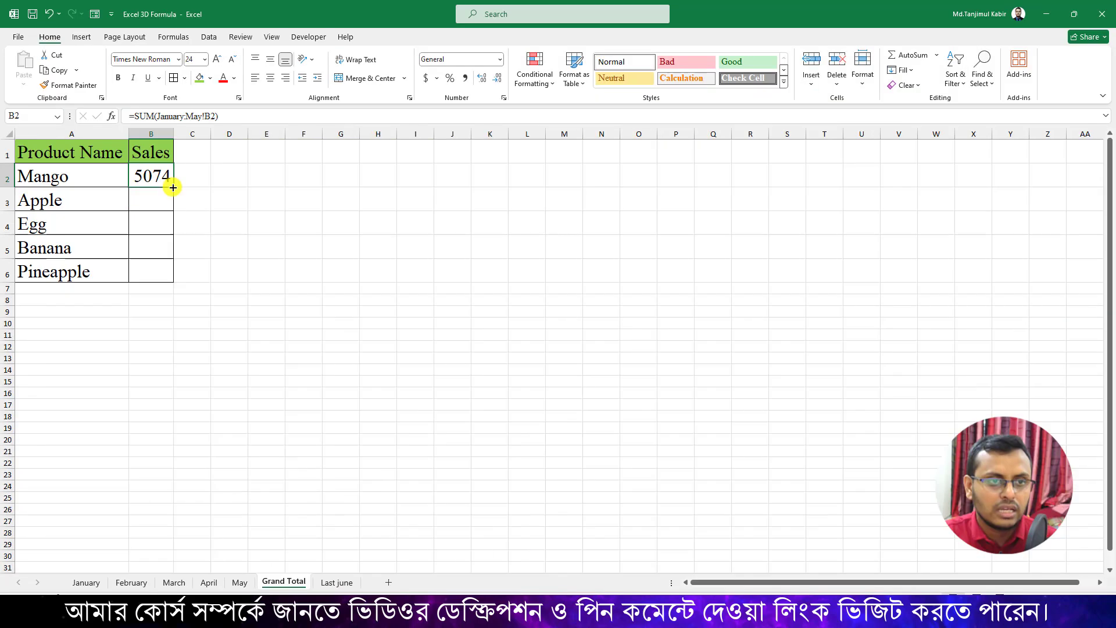
{"action": "left_click_drag", "start_coordinate": [175, 185], "coordinate": [167, 275]}
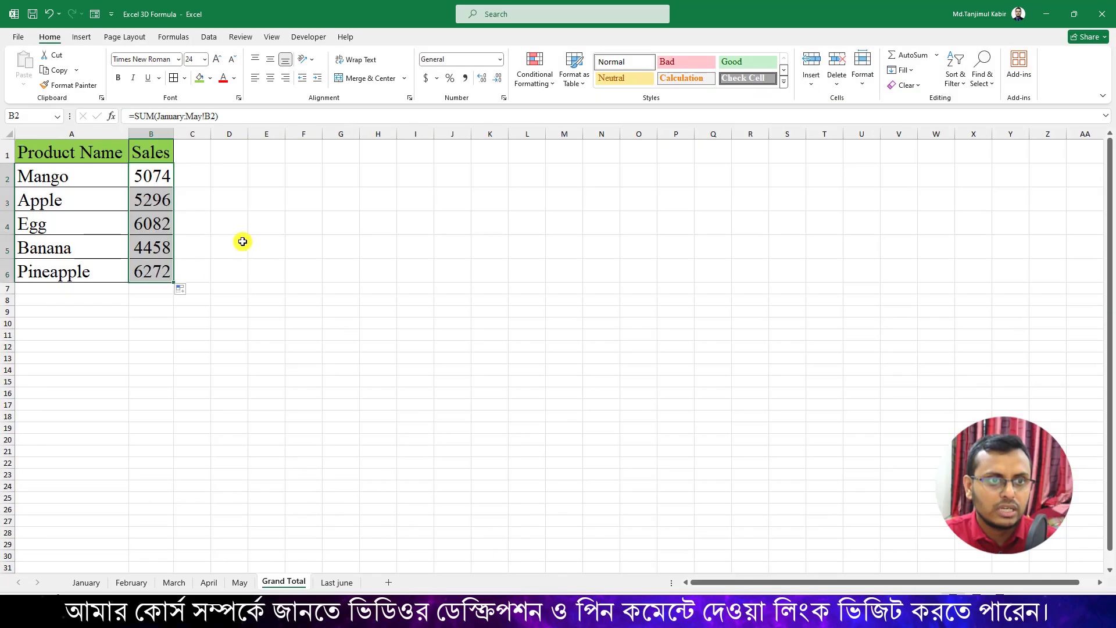
{"action": "left_click", "coordinate": [163, 183]}
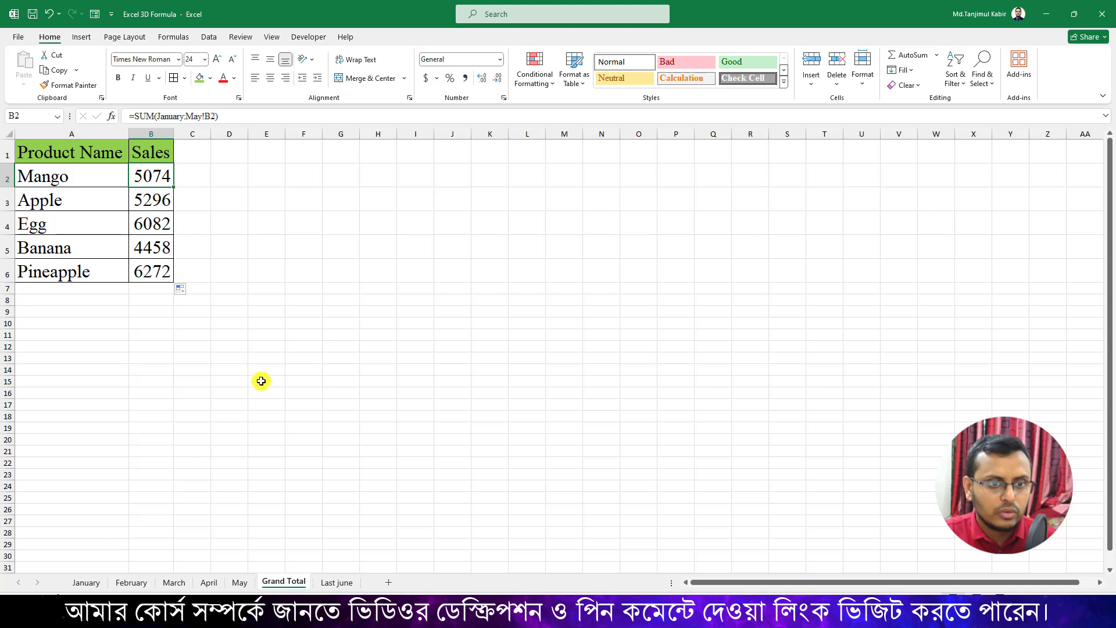
Set Mango's sales in cell B2 of the January sheet to 1500 and check its sum on the Grand Total sheet
{"action": "left_click", "coordinate": [86, 583]}
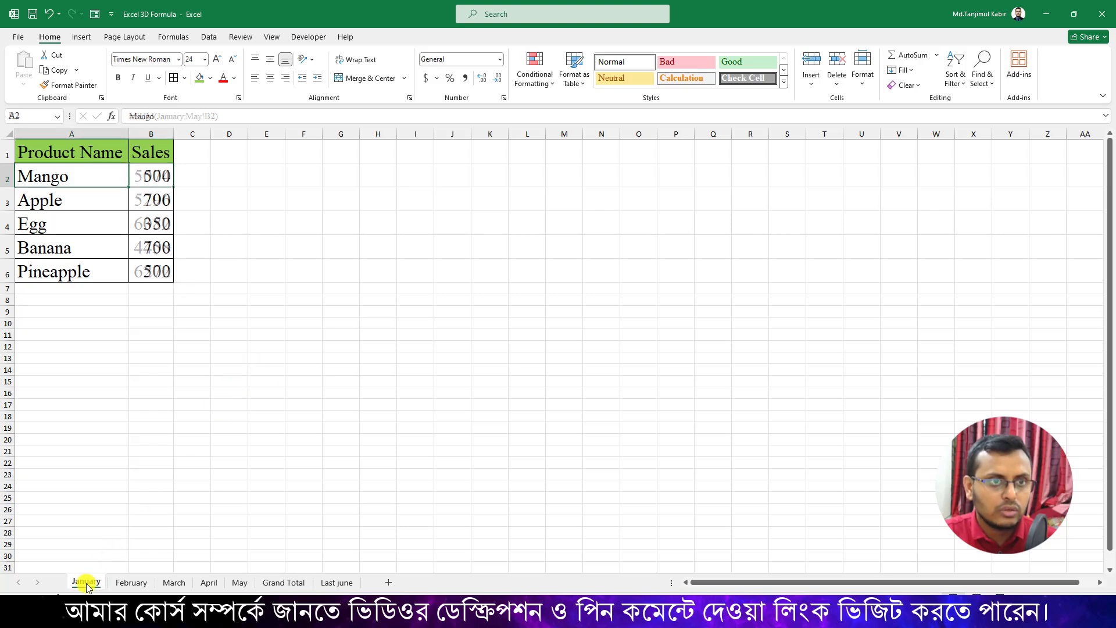
{"action": "left_click", "coordinate": [156, 177]}
{"action": "type", "text": "150"}
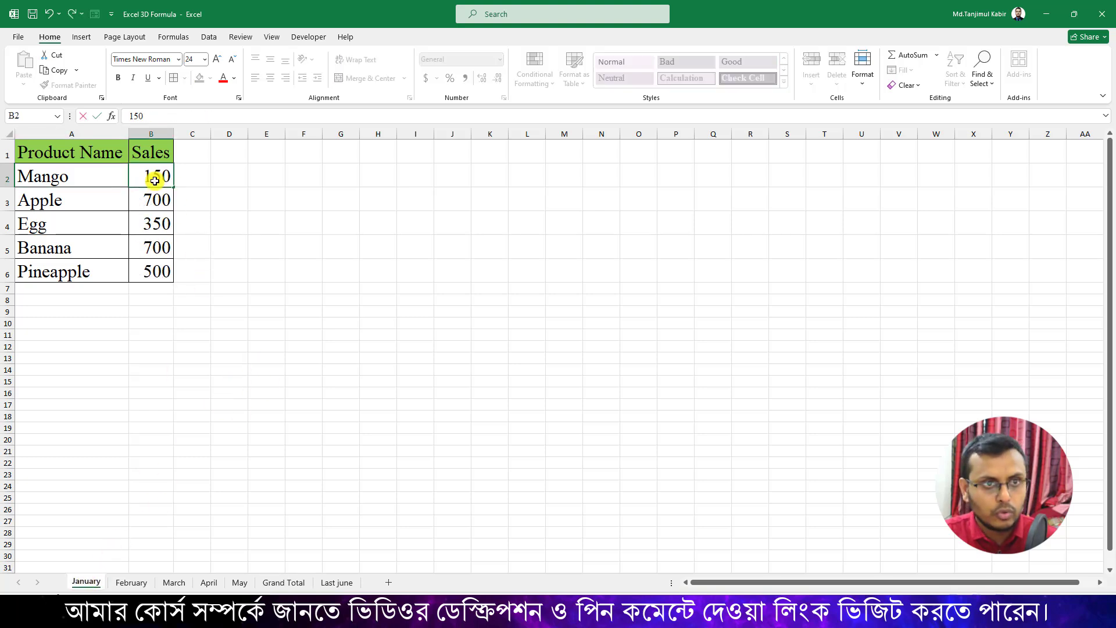
{"action": "type", "text": "0"}
{"action": "key", "text": "Return"}
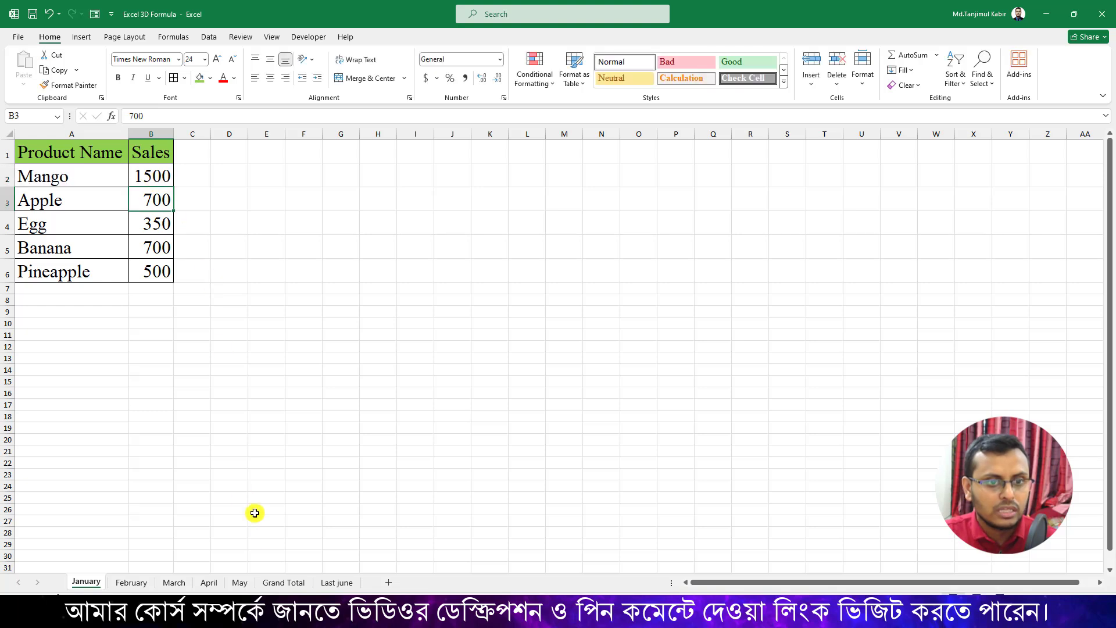
{"action": "left_click", "coordinate": [287, 581]}
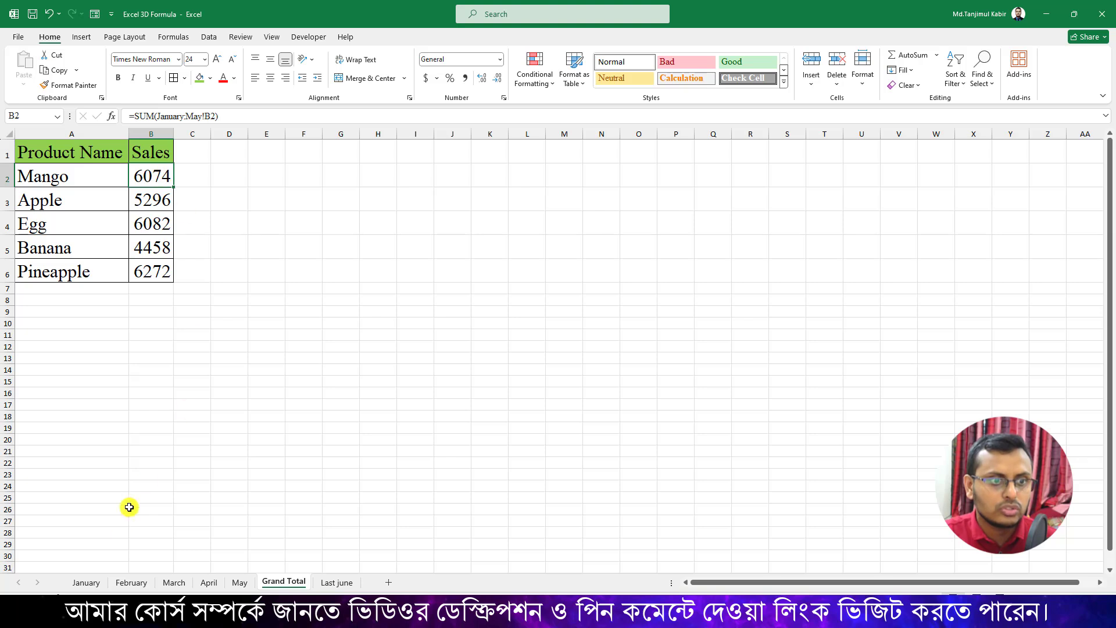
Set Mango's sales on the January sheet to 25000 and widen column B of the Grand Total sheet to fit its sum
{"action": "left_click", "coordinate": [86, 582]}
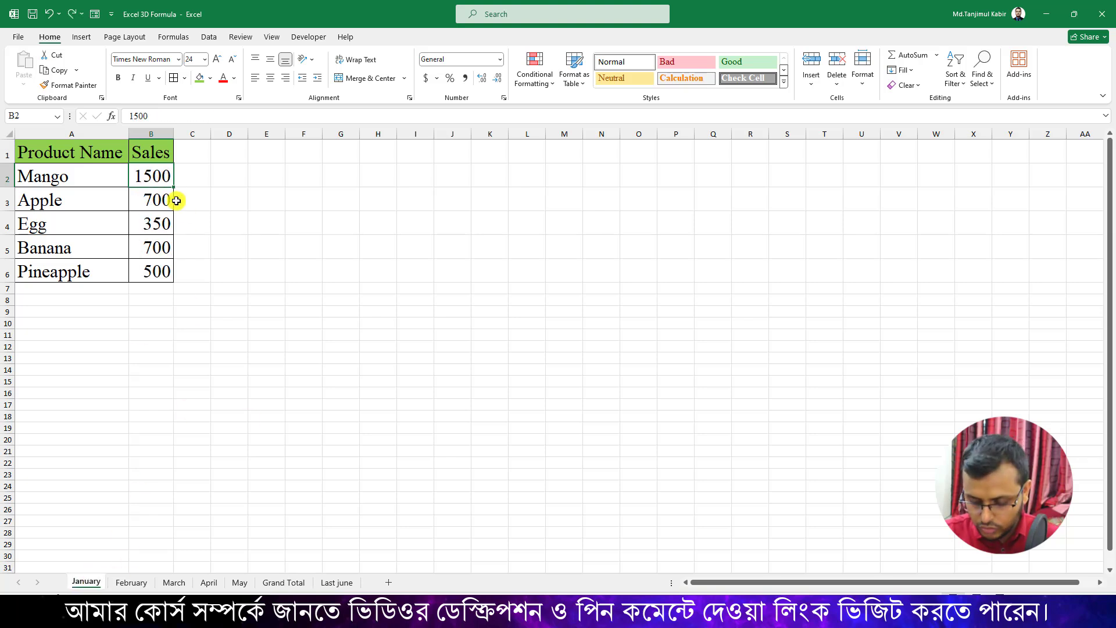
{"action": "type", "text": "2500"}
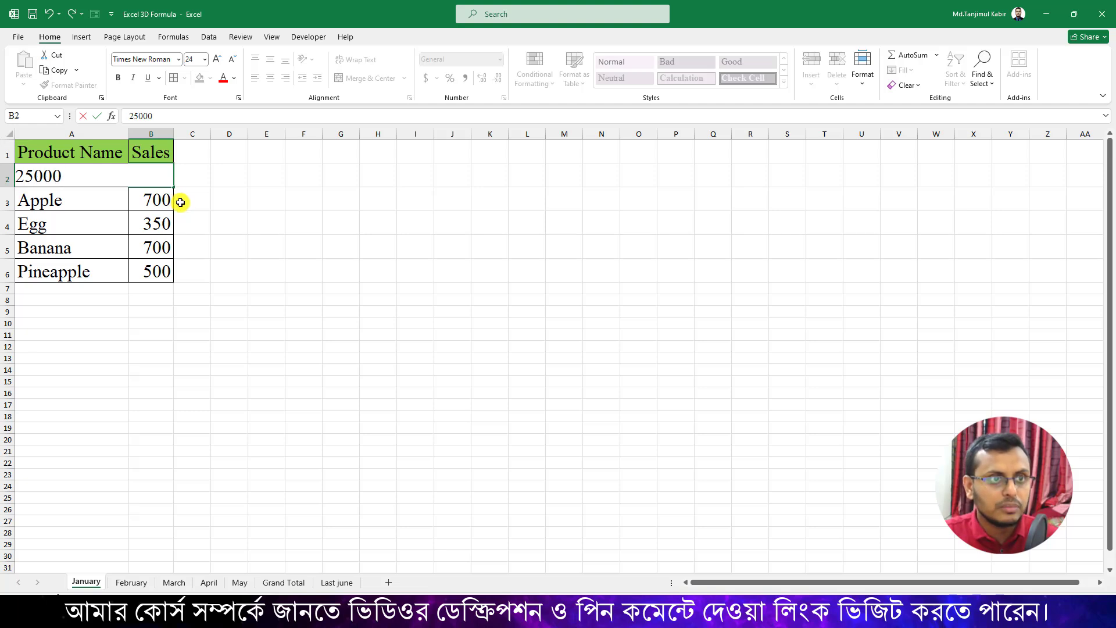
{"action": "key", "text": "Return"}
{"action": "left_click", "coordinate": [283, 582]}
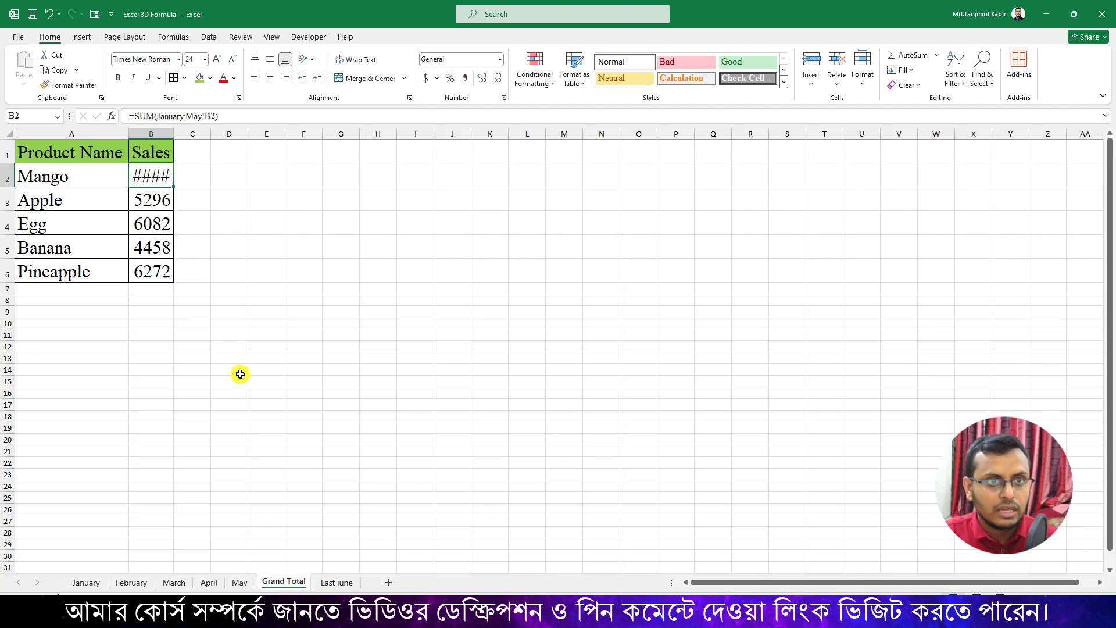
{"action": "left_click_drag", "start_coordinate": [174, 133], "coordinate": [198, 134]}
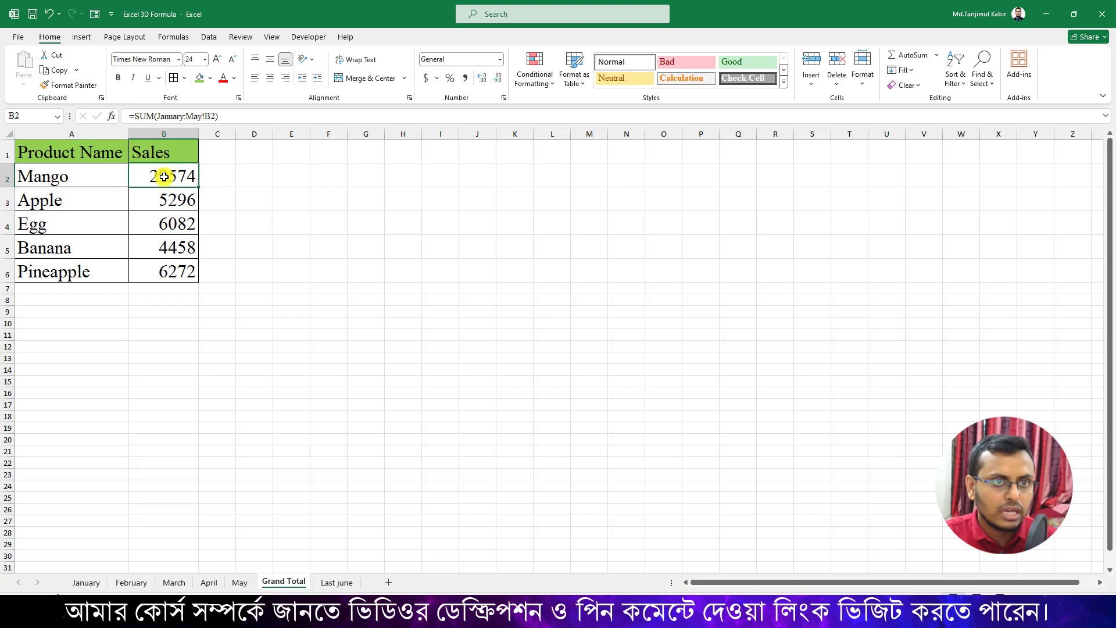
Set Apple's sales in cell B3 of the February sheet to 25000 and check Apple's sum on the Grand Total sheet
{"action": "left_click", "coordinate": [132, 582]}
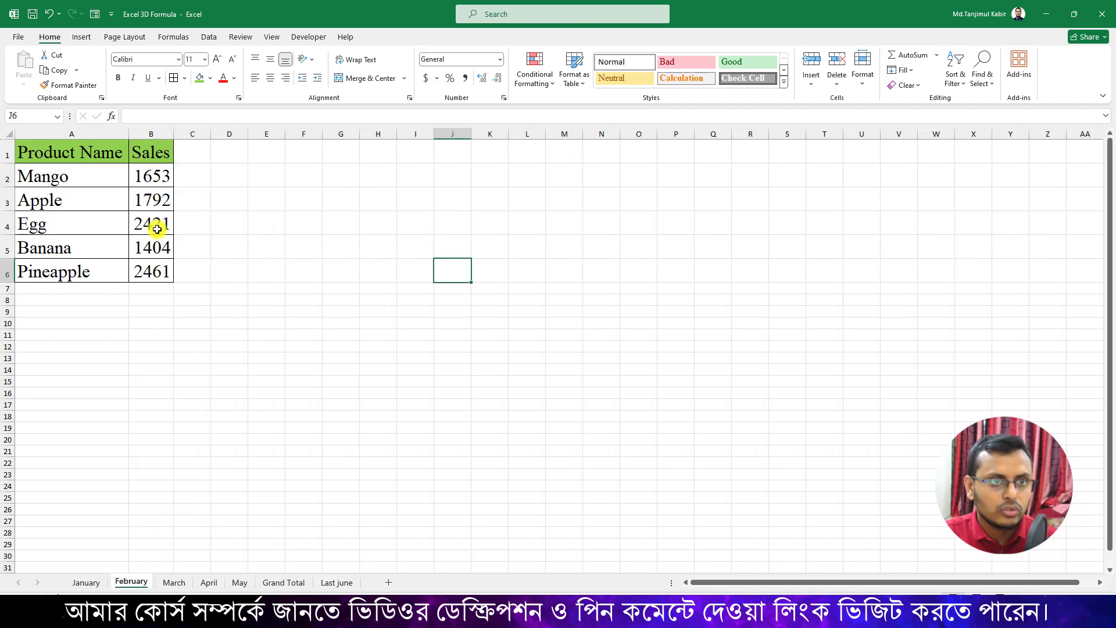
{"action": "left_click", "coordinate": [157, 204]}
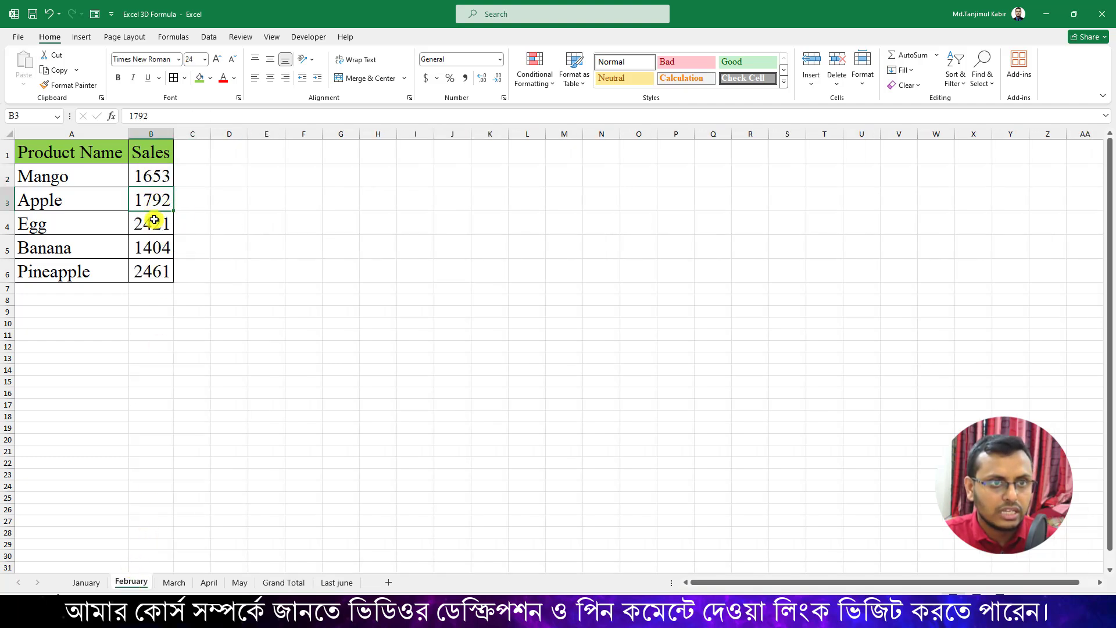
{"action": "type", "text": "25"}
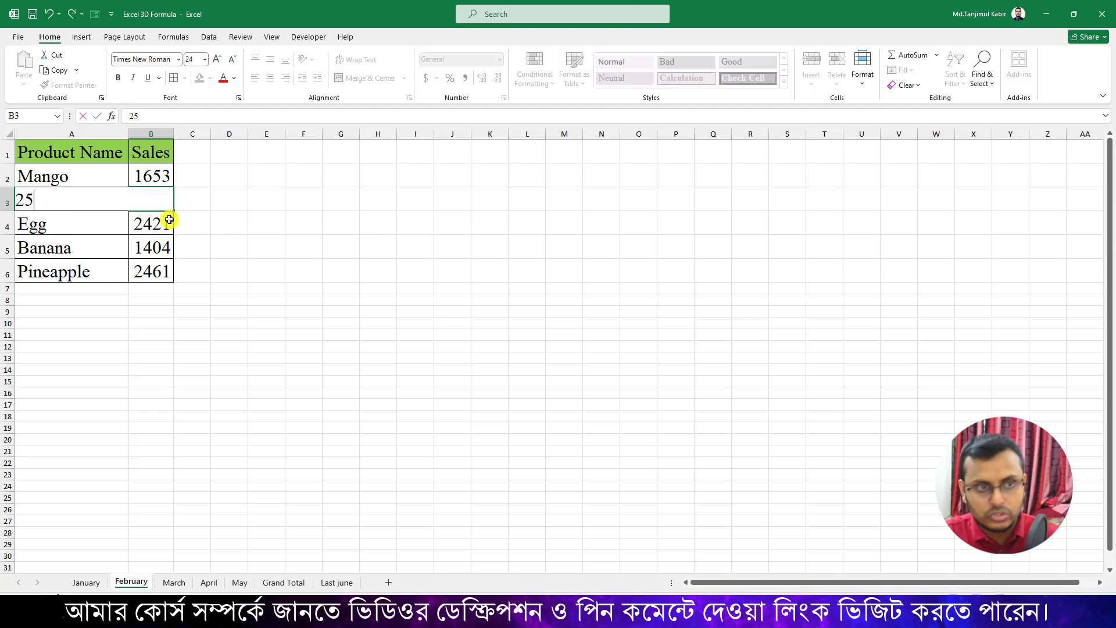
{"action": "type", "text": "000."}
{"action": "key", "text": "Return"}
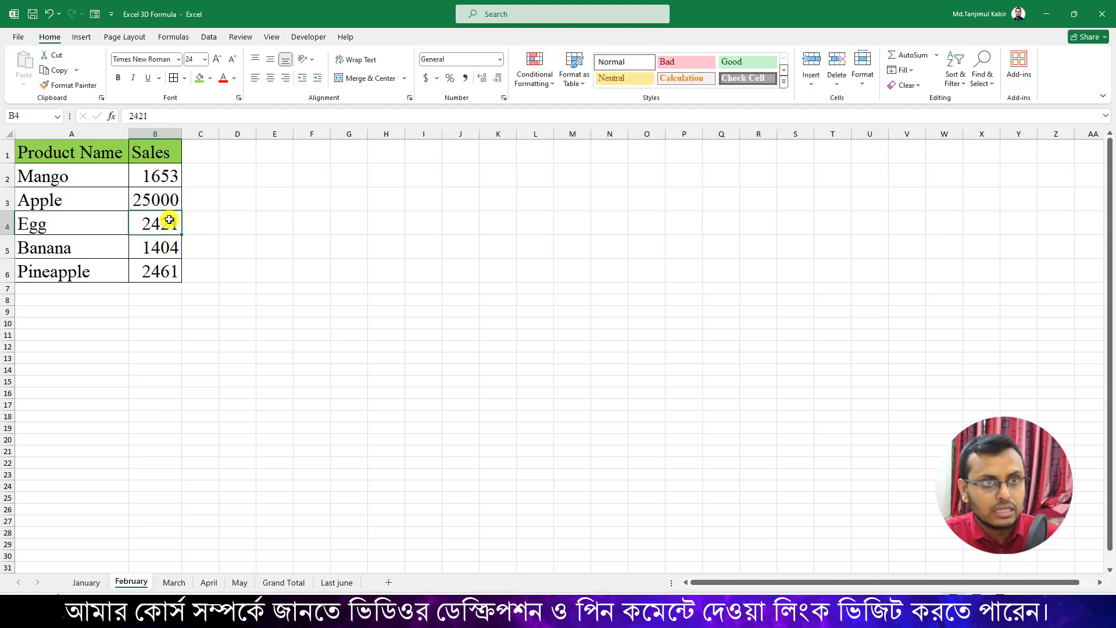
{"action": "left_click", "coordinate": [283, 582]}
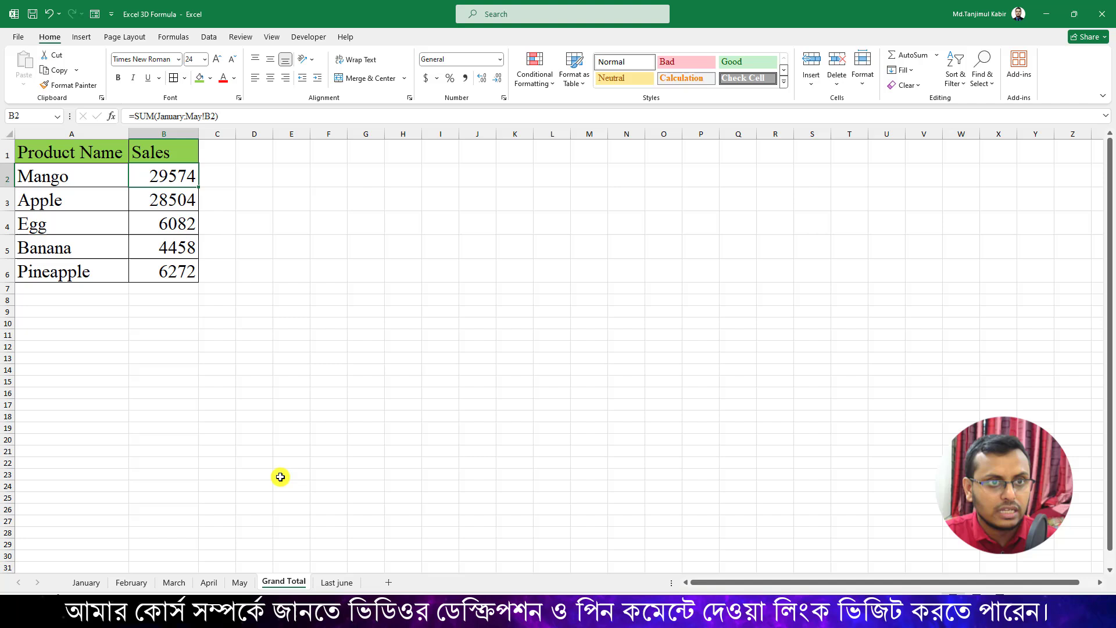
{"action": "left_click", "coordinate": [178, 207]}
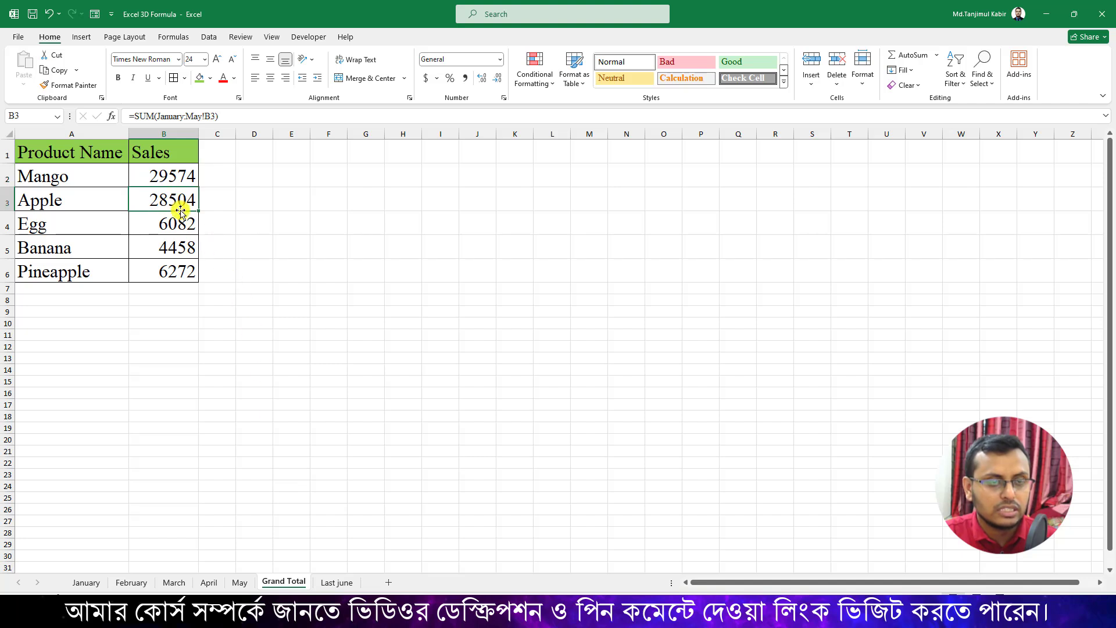
Copy the sales sums in B2:B6 of the Grand Total sheet and paste them as values into D2:D6
{"action": "left_click", "coordinate": [336, 582]}
{"action": "left_click", "coordinate": [307, 583]}
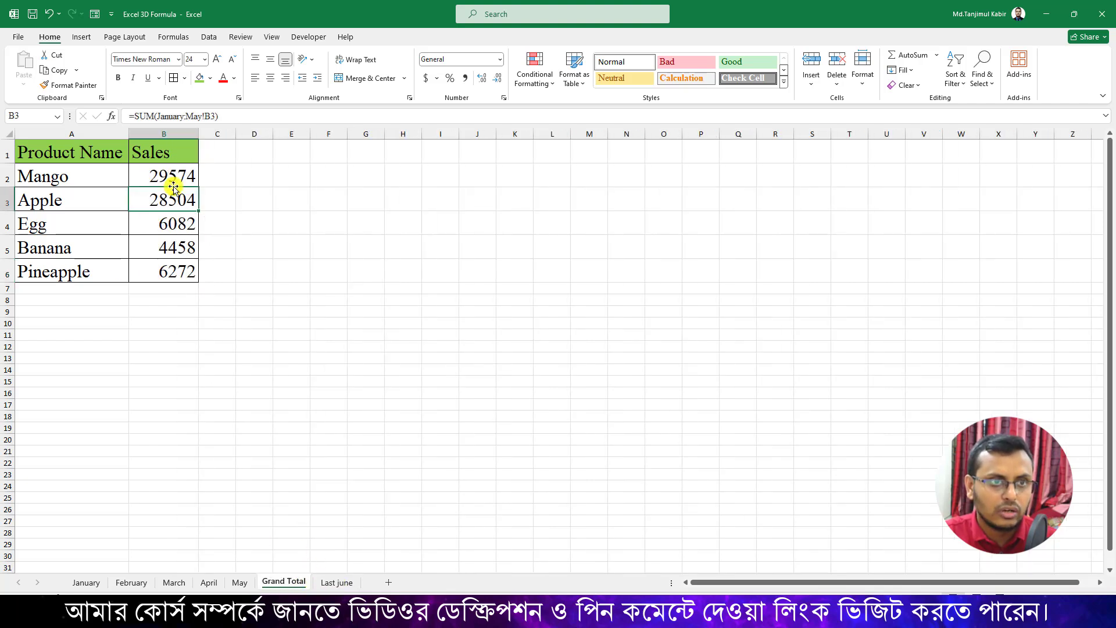
{"action": "left_click_drag", "start_coordinate": [154, 183], "coordinate": [165, 271]}
{"action": "right_click", "coordinate": [165, 272]}
{"action": "left_click", "coordinate": [196, 299]}
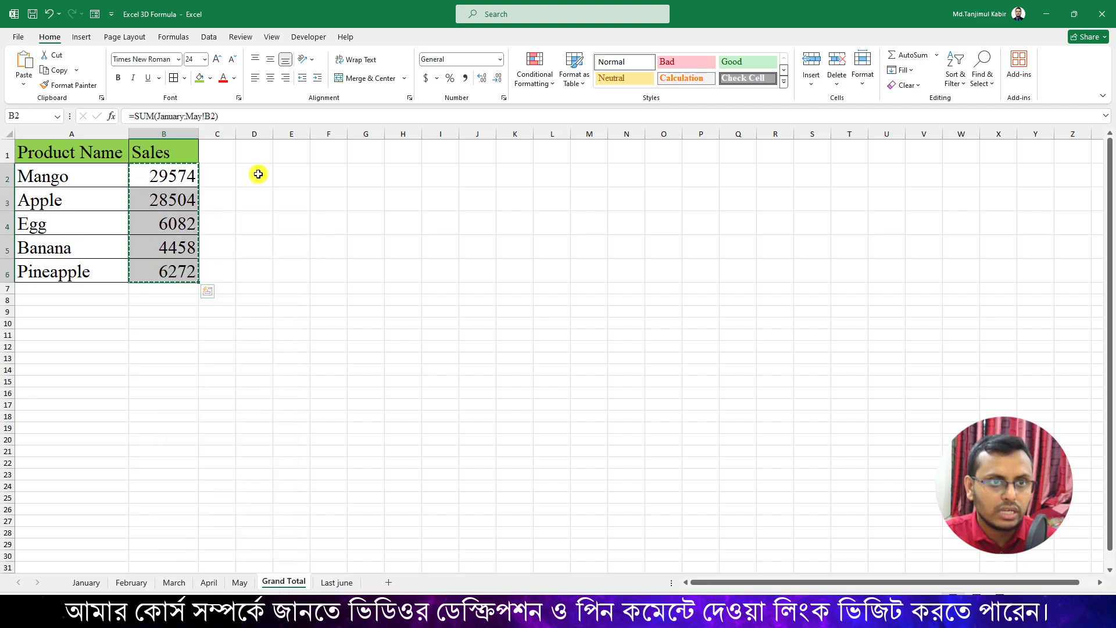
{"action": "right_click", "coordinate": [256, 175]}
{"action": "left_click", "coordinate": [306, 254]}
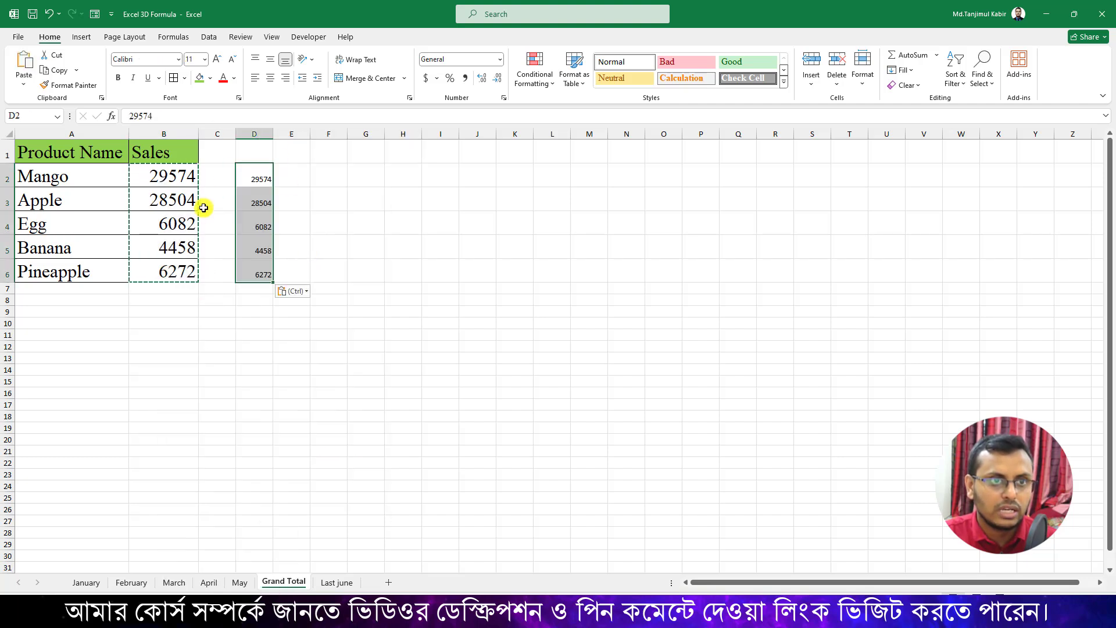
Move the Last june sheet between the April and May sheets and return to the Grand Total sheet
{"action": "left_click", "coordinate": [336, 583]}
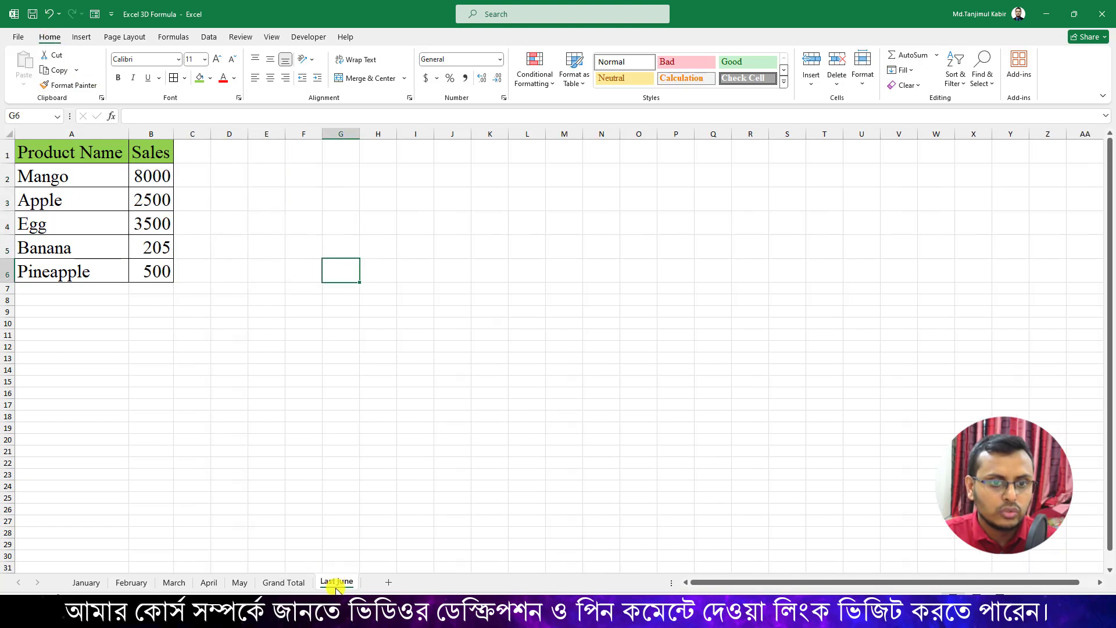
{"action": "left_click_drag", "start_coordinate": [241, 582], "coordinate": [241, 583]}
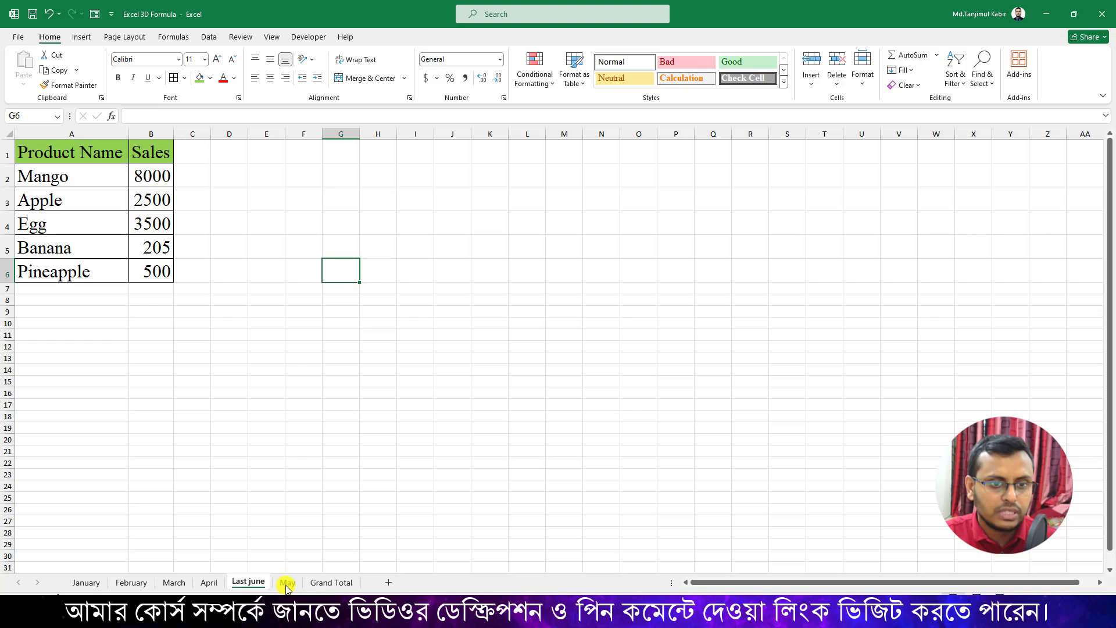
{"action": "left_click", "coordinate": [330, 583]}
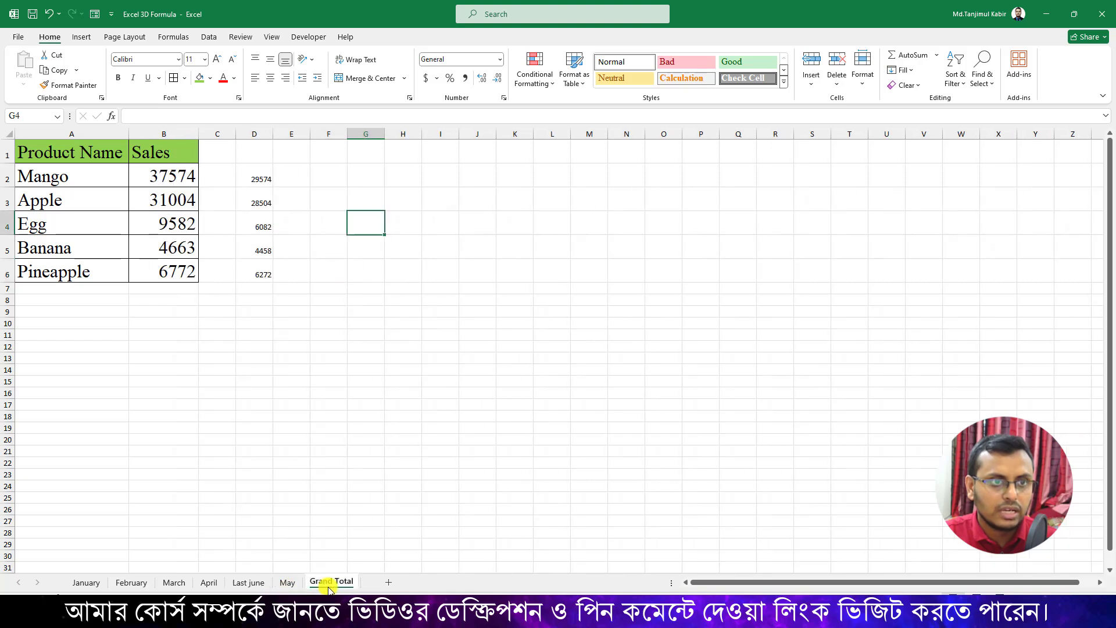
Compare the Grand Total sums in column B with the pasted values in column D and the Last june sales
{"action": "left_click", "coordinate": [171, 177]}
{"action": "left_click", "coordinate": [259, 180]}
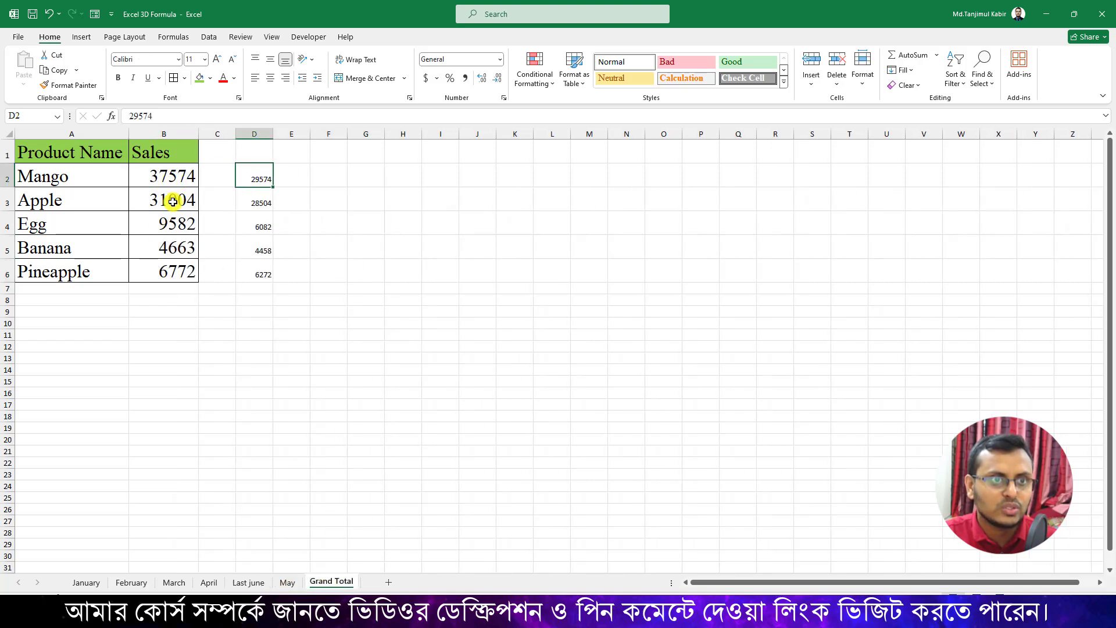
{"action": "left_click", "coordinate": [173, 201]}
{"action": "left_click", "coordinate": [247, 583]}
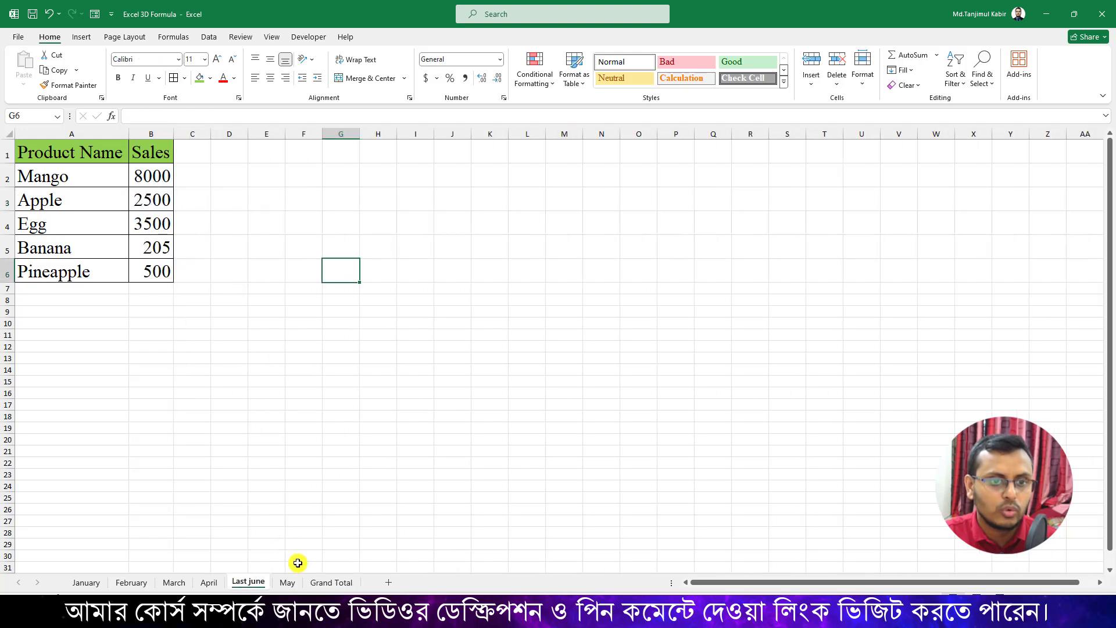
{"action": "left_click", "coordinate": [330, 581]}
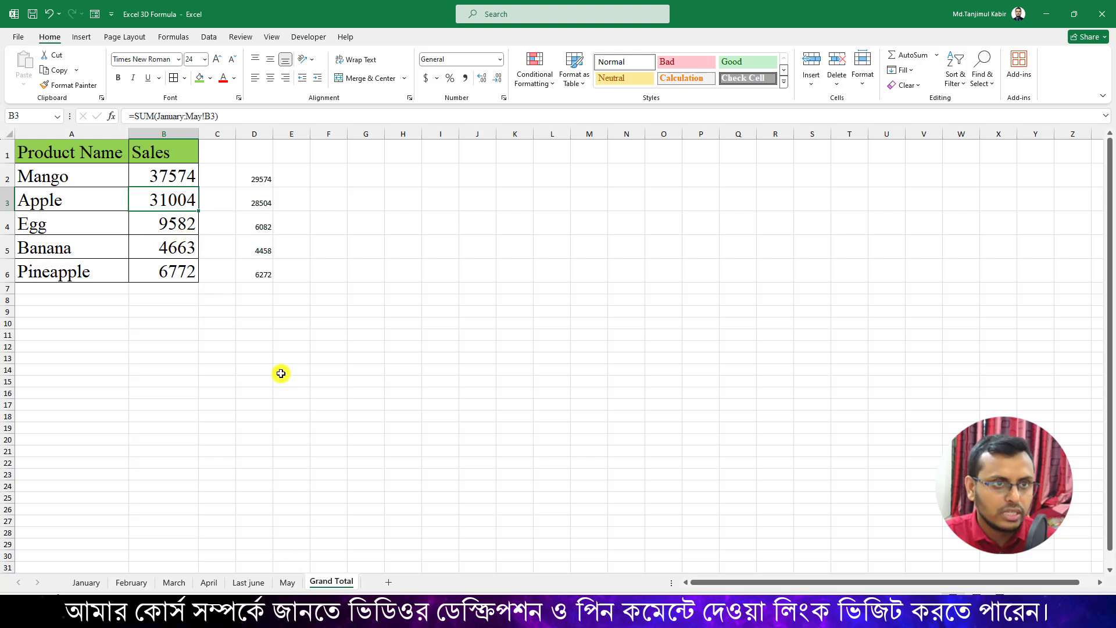
{"action": "left_click", "coordinate": [228, 174]}
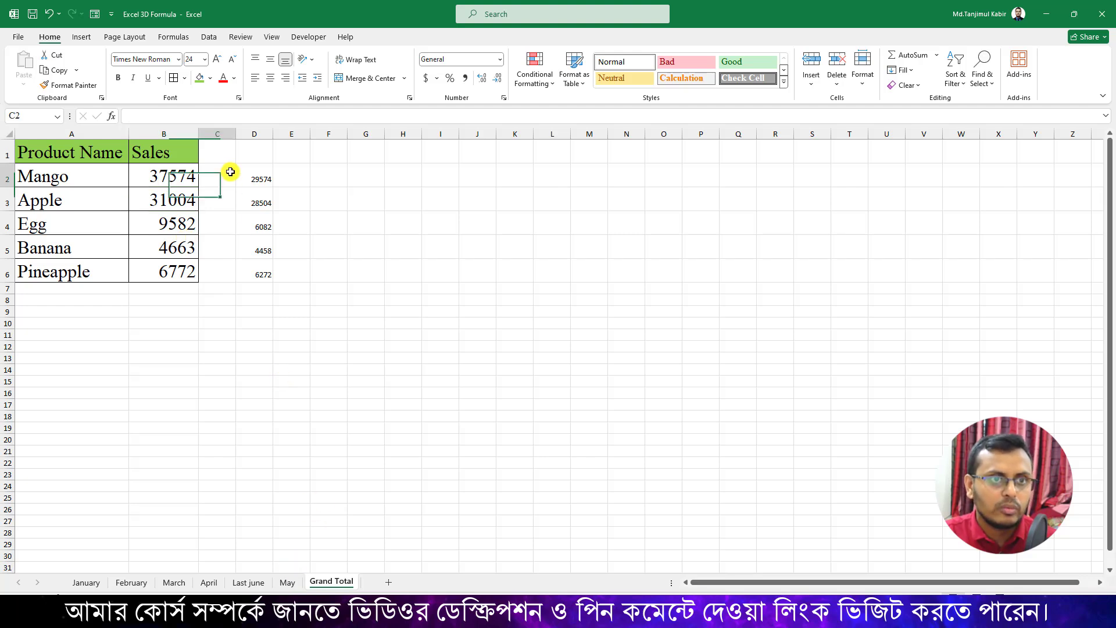
{"action": "left_click", "coordinate": [187, 175]}
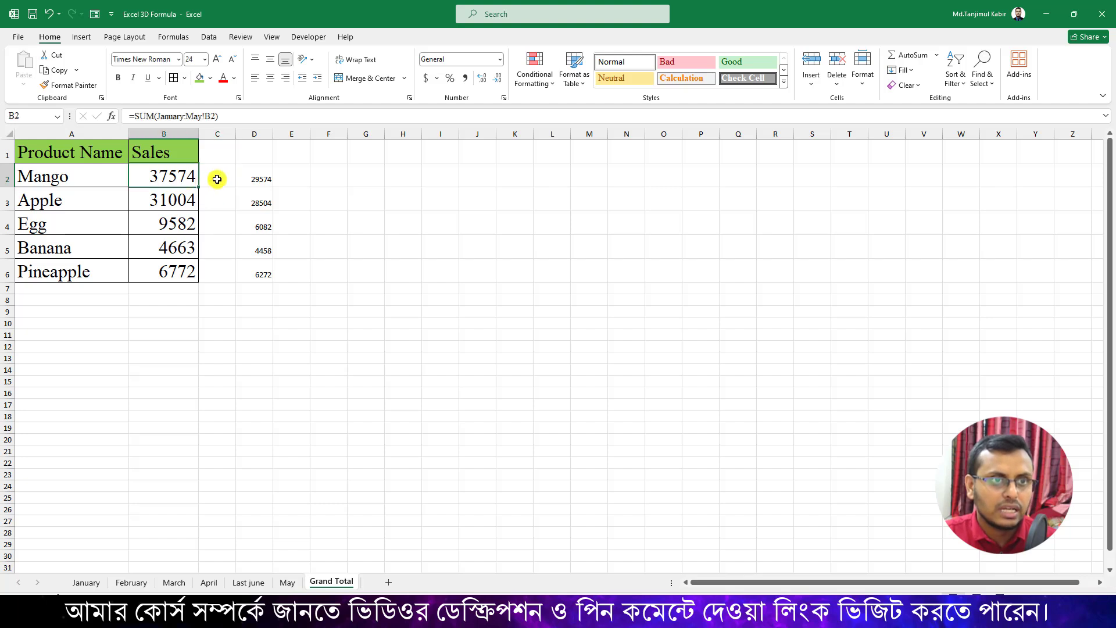
Enter the 3D formula =MAX(January:May!B2) in cell C2 of the Grand Total sheet and fill it down to C6
{"action": "left_click", "coordinate": [217, 177]}
{"action": "type", "text": "="}
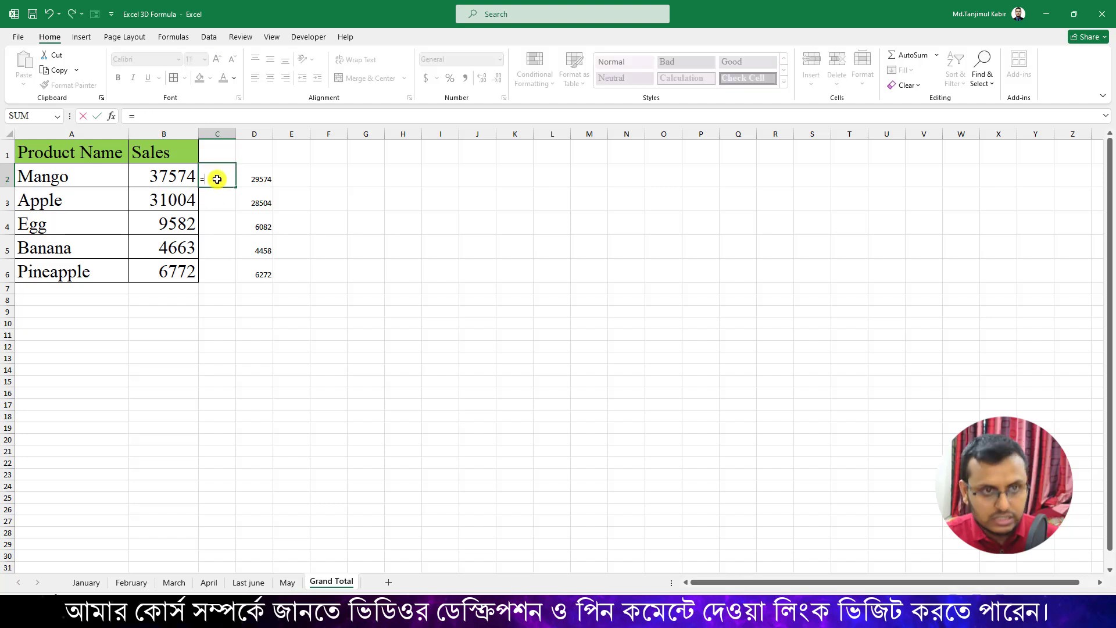
{"action": "type", "text": "max"}
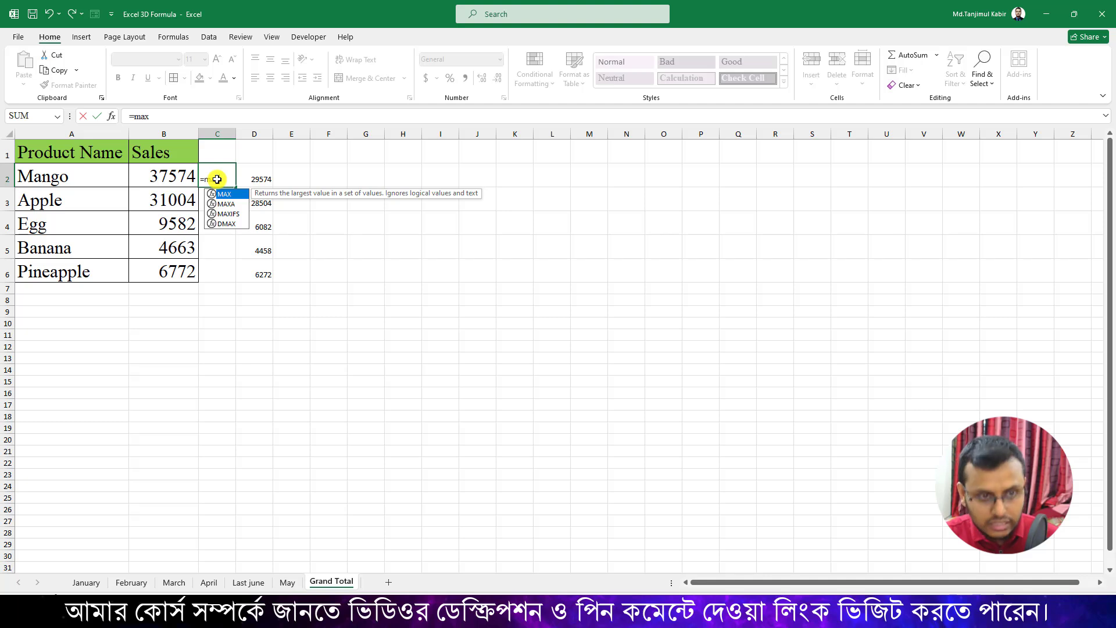
{"action": "type", "text": "("}
{"action": "left_click", "coordinate": [86, 582]}
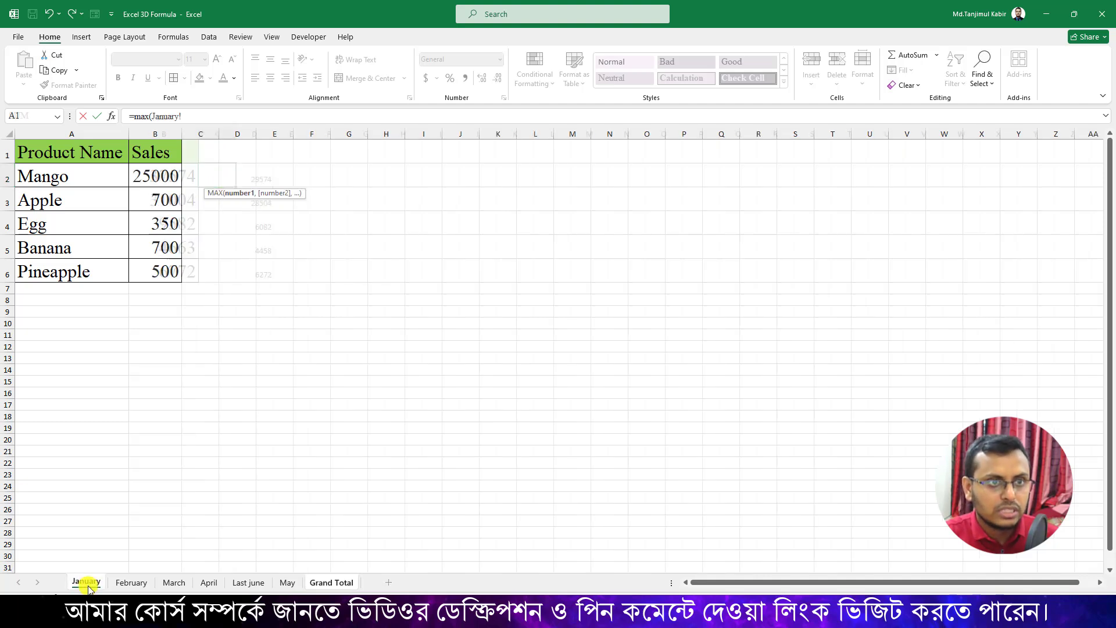
{"action": "left_click", "coordinate": [156, 176]}
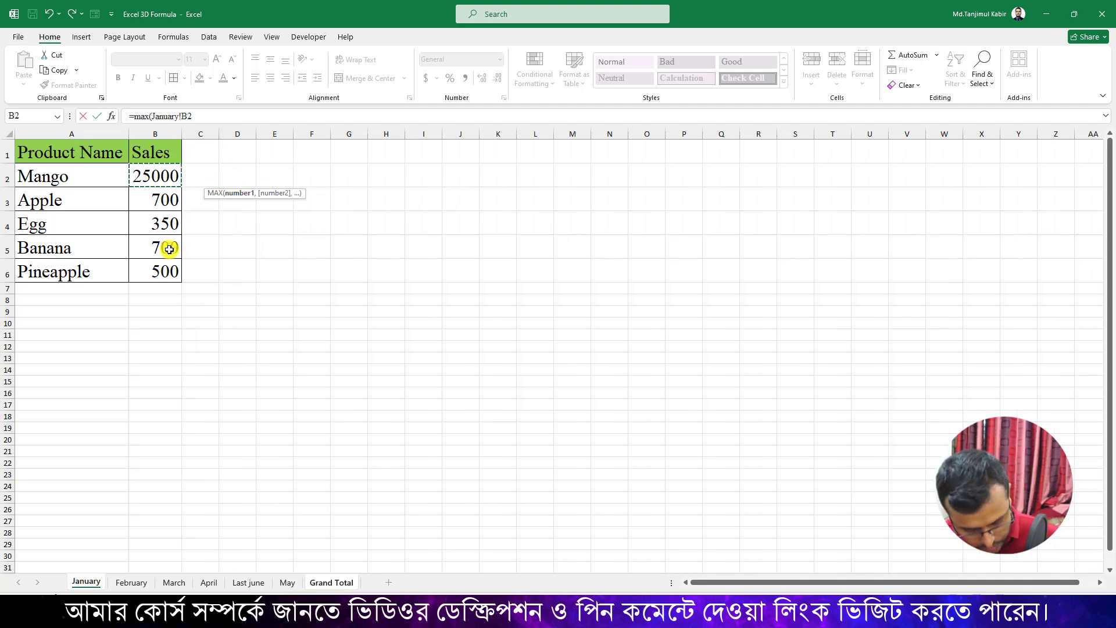
{"action": "left_click", "coordinate": [287, 582], "text": "shift"}
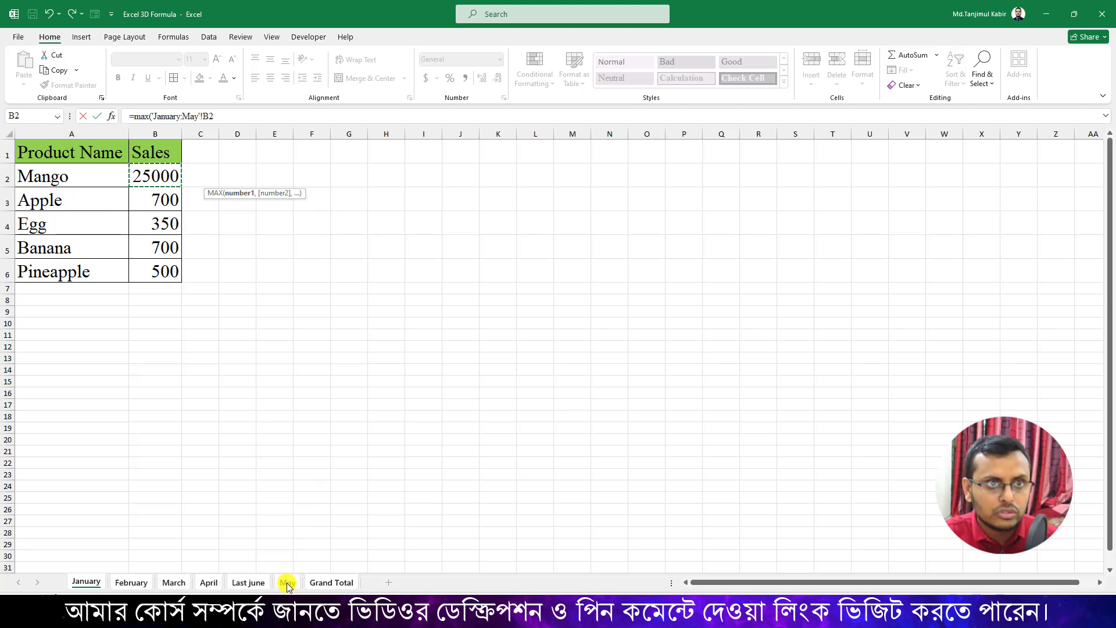
{"action": "left_click", "coordinate": [223, 114]}
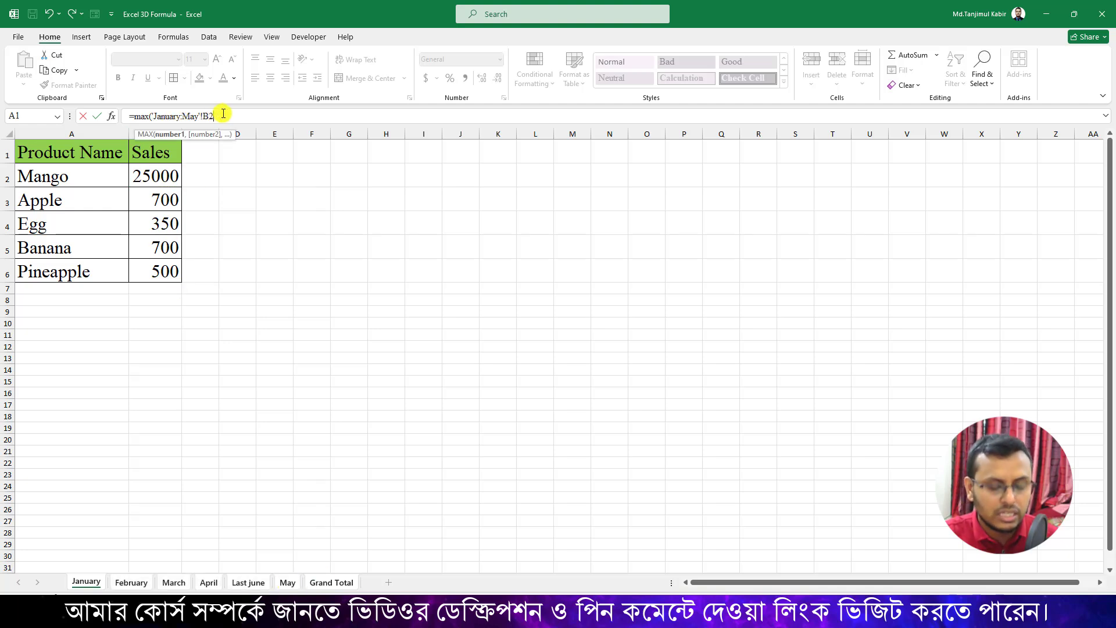
{"action": "type", "text": ")"}
{"action": "key", "text": "Return"}
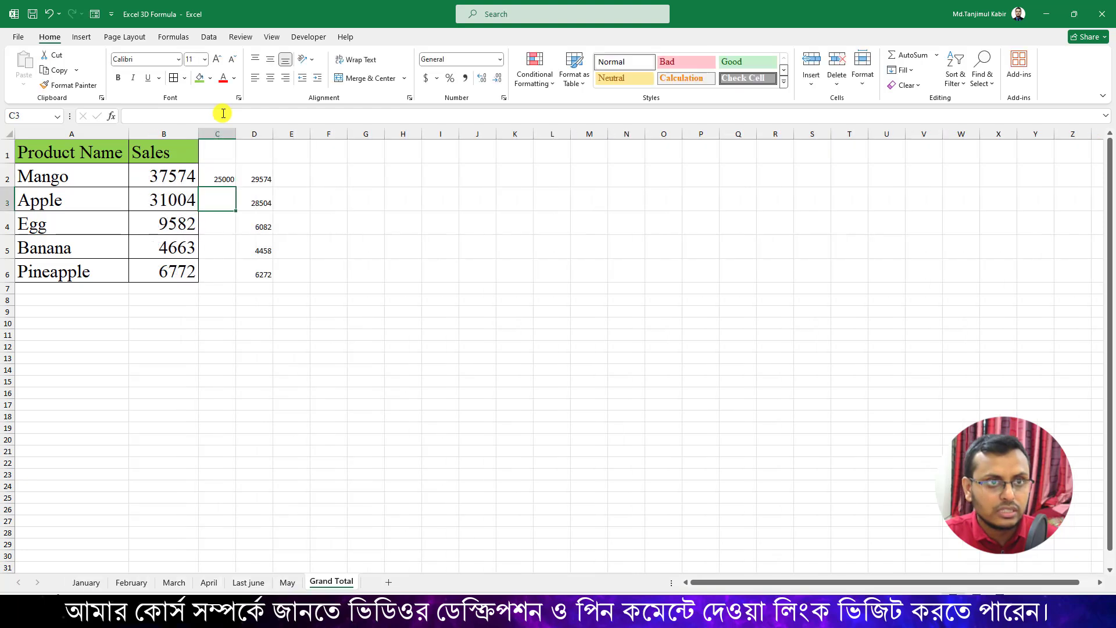
{"action": "left_click", "coordinate": [225, 179]}
{"action": "left_click_drag", "start_coordinate": [236, 187], "coordinate": [230, 281]}
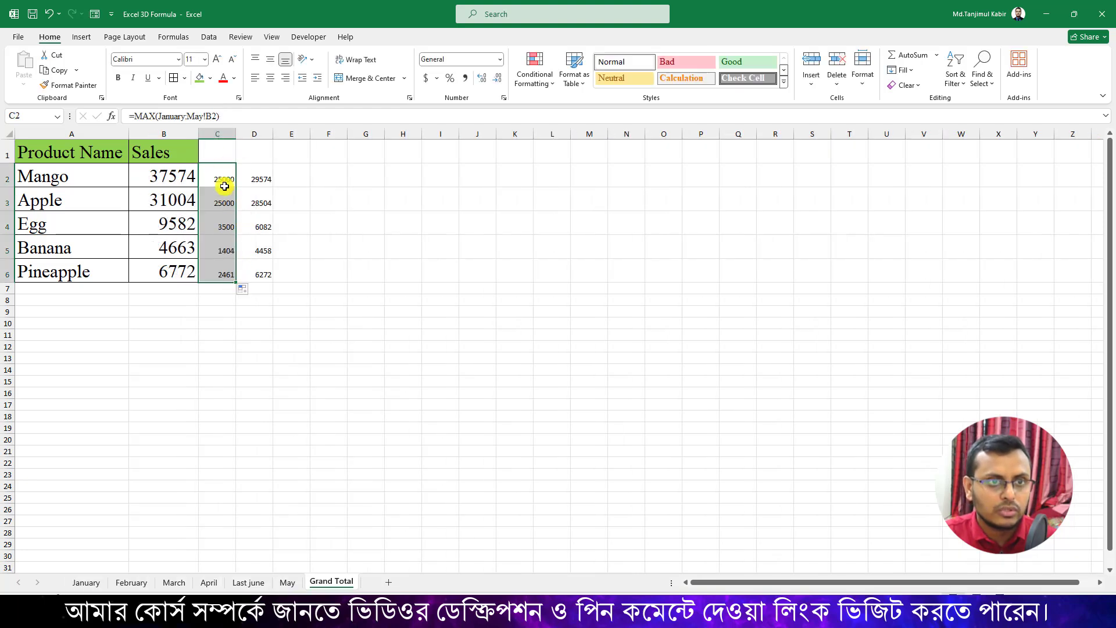
Check the maximums in column C against the sales on the January and February sheets, and return to the Grand Total sheet
{"action": "left_click", "coordinate": [224, 184]}
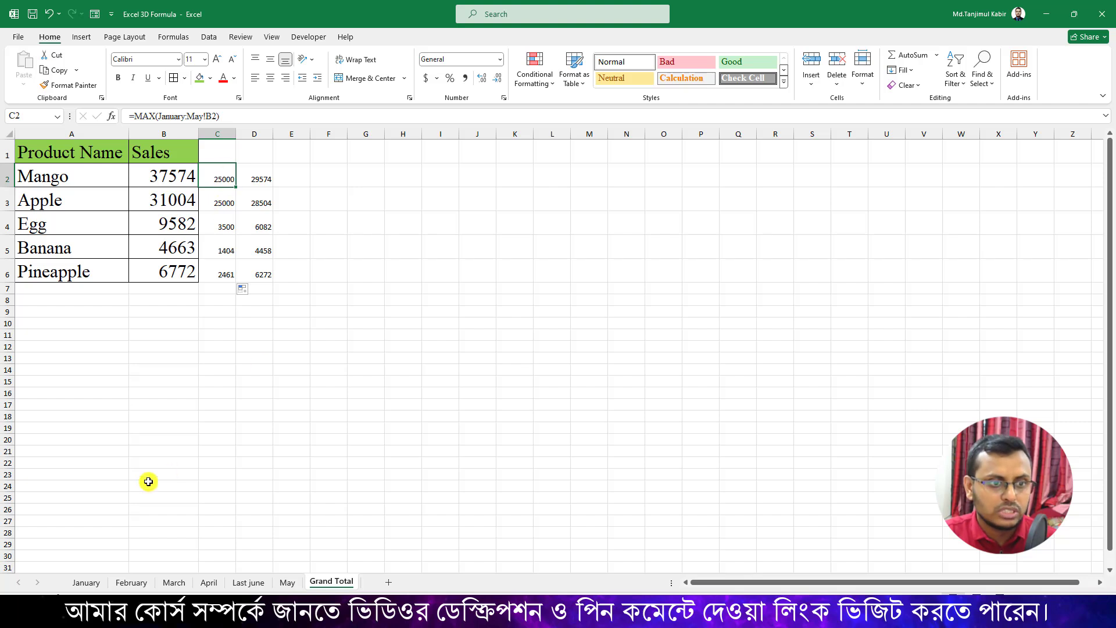
{"action": "left_click", "coordinate": [86, 582]}
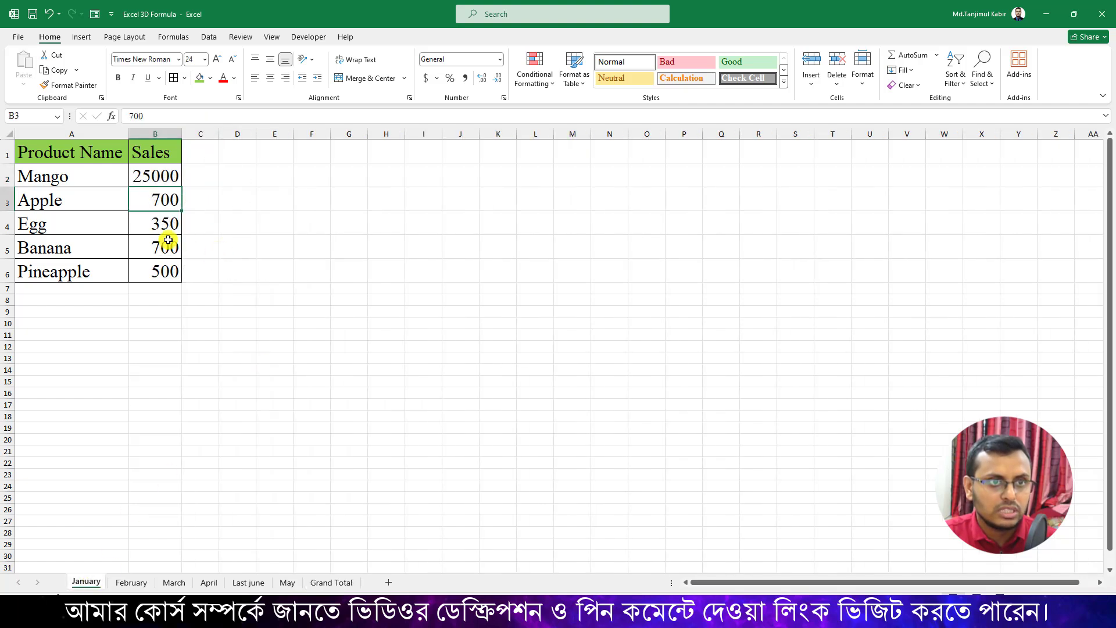
{"action": "left_click", "coordinate": [130, 581]}
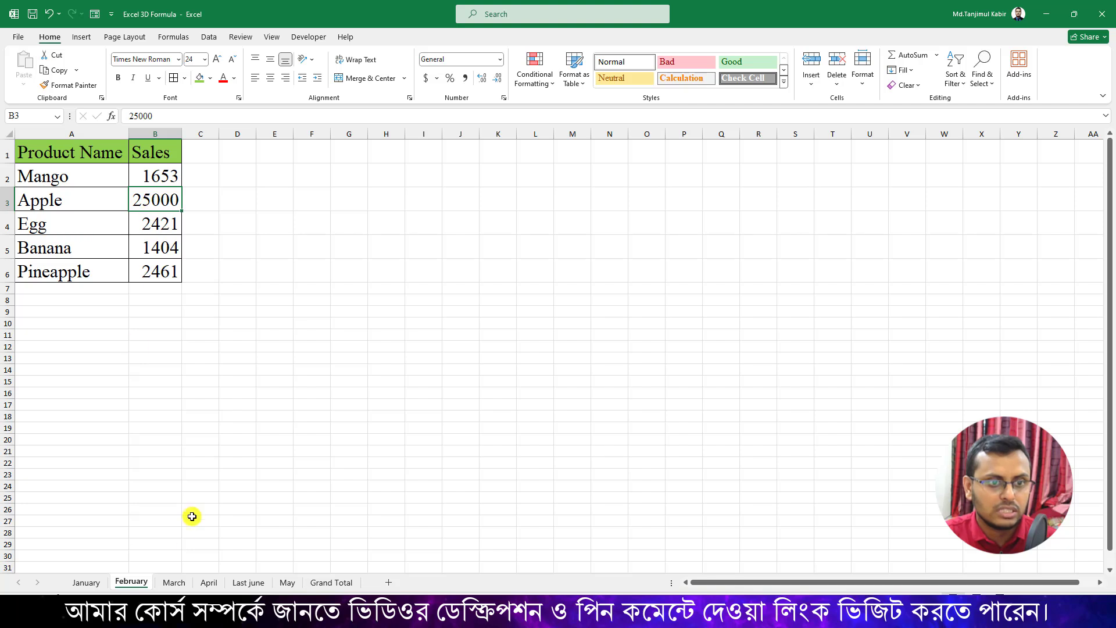
{"action": "left_click", "coordinate": [331, 582]}
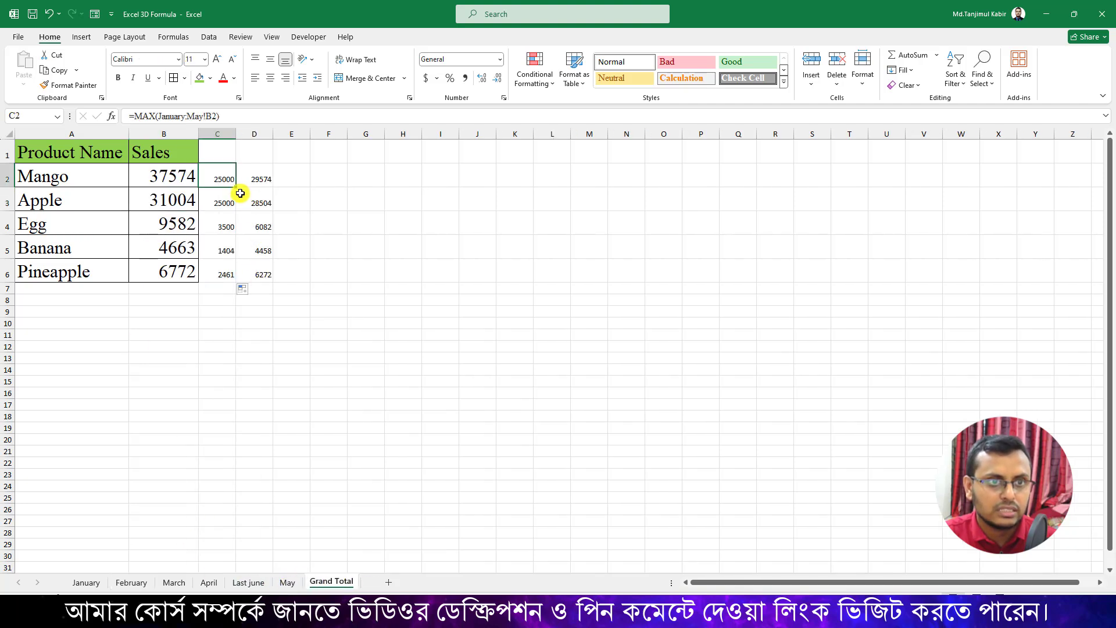